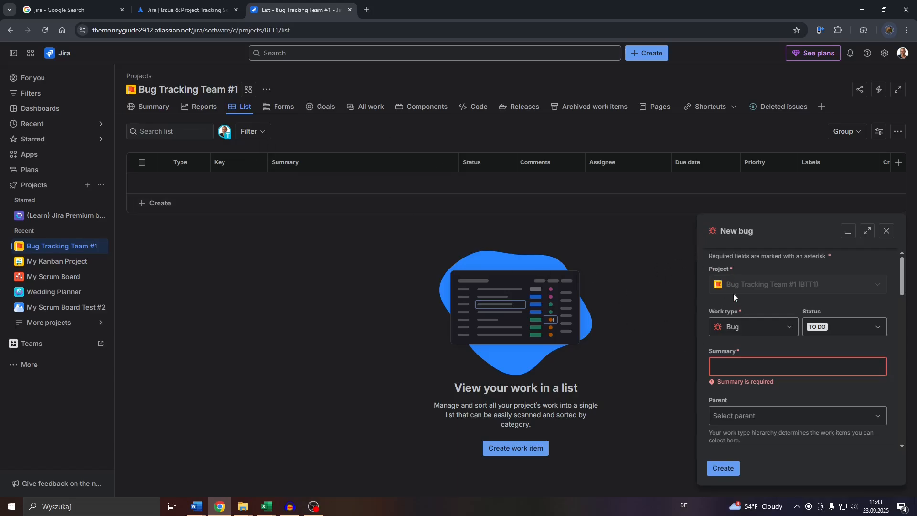
Open the Jira product page from the Google results for jira, and follow the link for a different site to Atlassian Home.
left_click(749, 364)
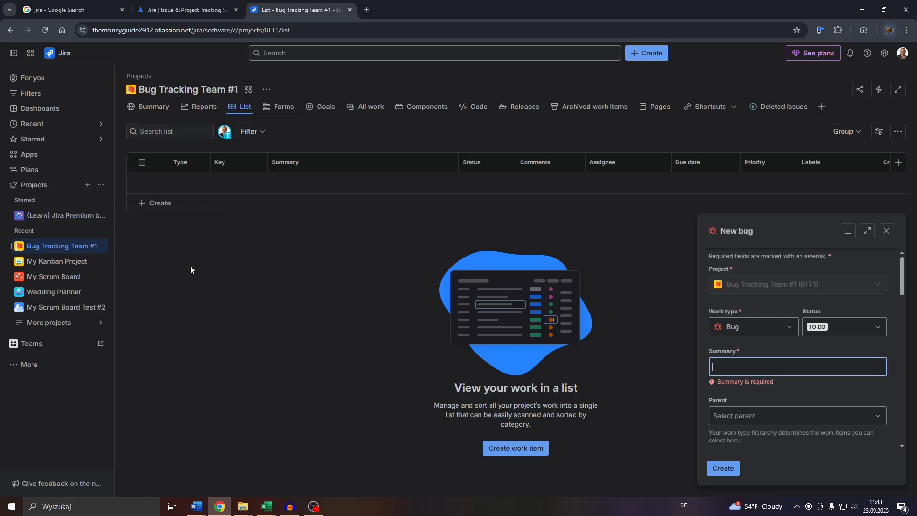
left_click(72, 9)
left_click(297, 10)
left_click(84, 4)
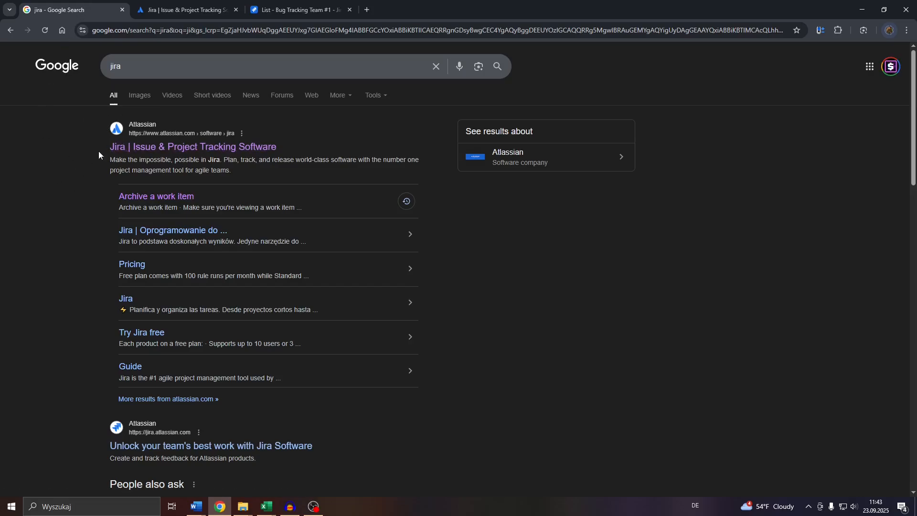
left_click(127, 153)
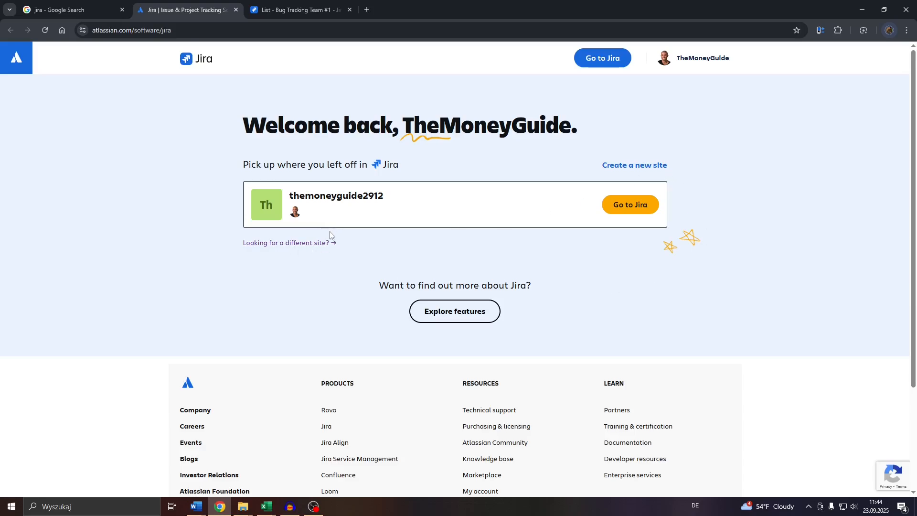
left_click(316, 244)
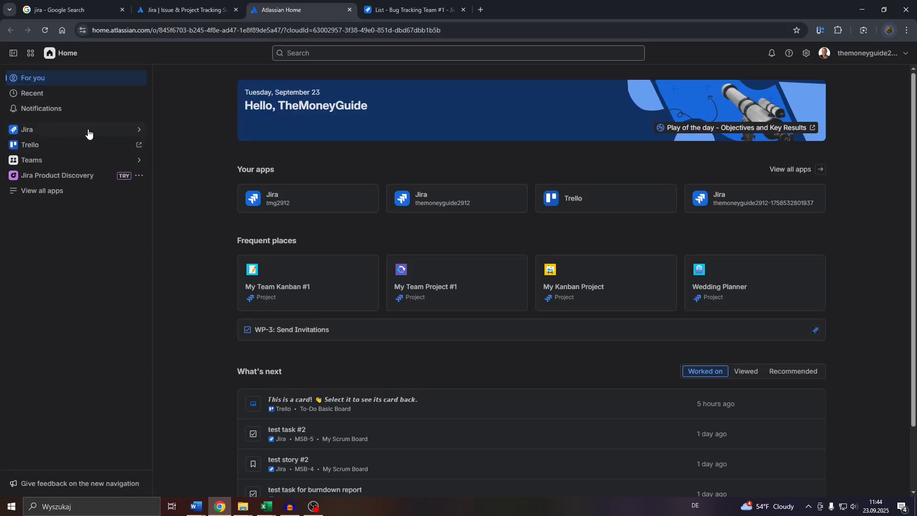
left_click(141, 134)
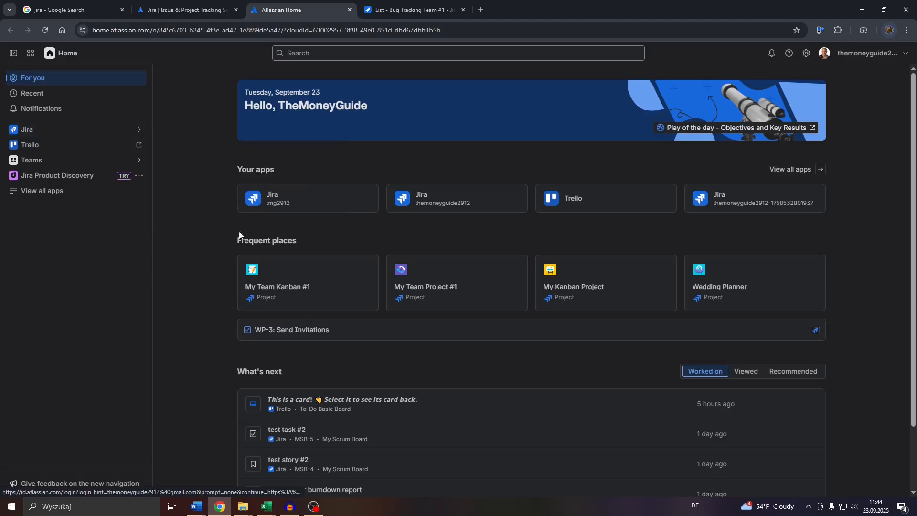
Return to the Bug Tracking Team #1 list, and collapse and re-expand the navigation's list of projects.
left_click(410, 10)
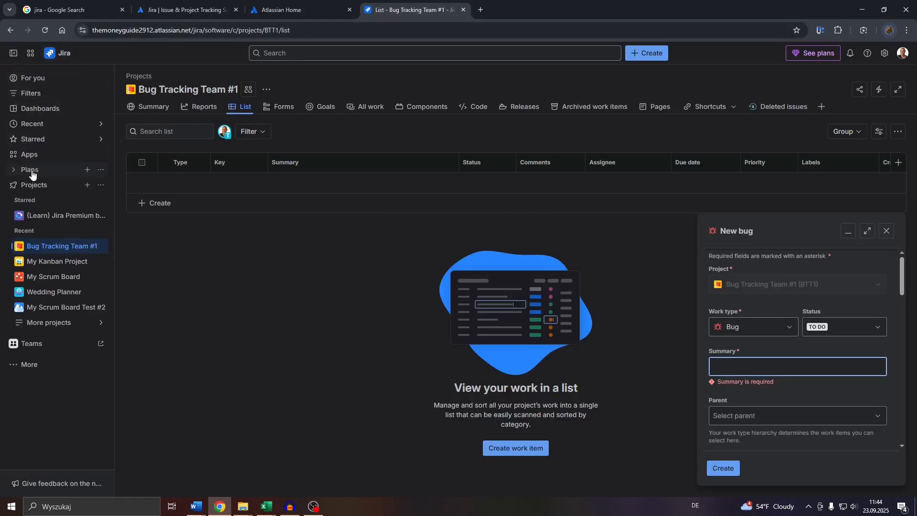
left_click(14, 185)
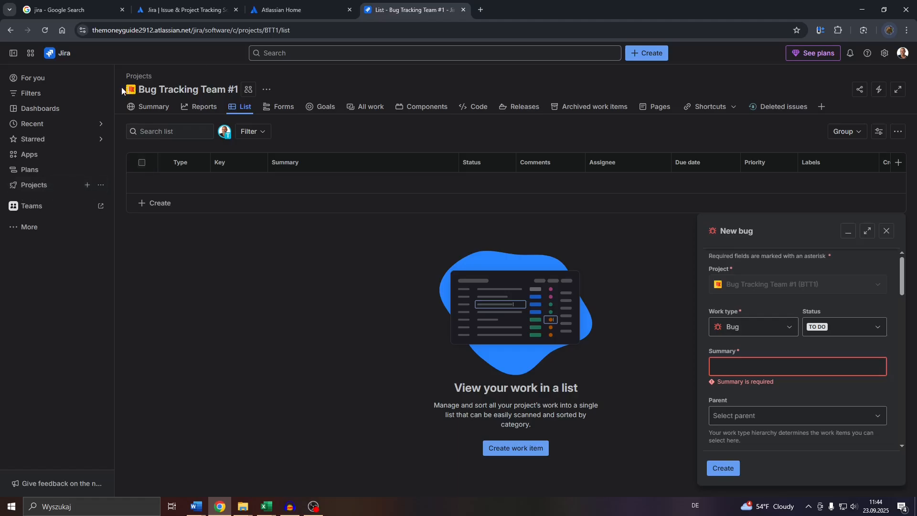
left_click_drag(121, 87, 280, 92)
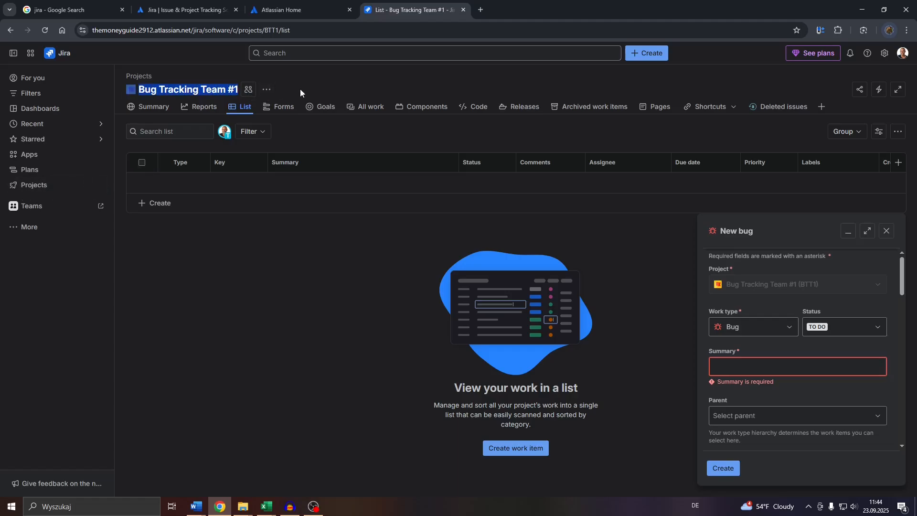
left_click(300, 88)
left_click(14, 184)
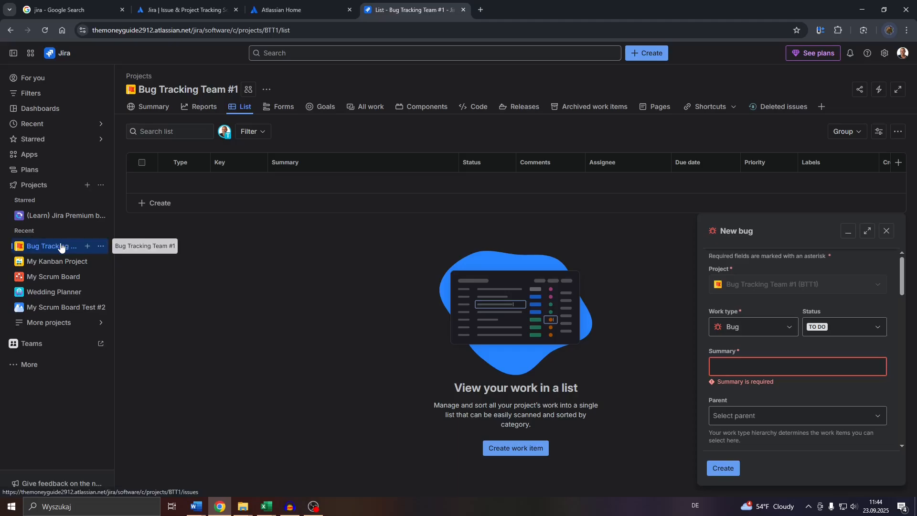
Start a new project and open the Bug tracking template from the Software development templates.
left_click(84, 188)
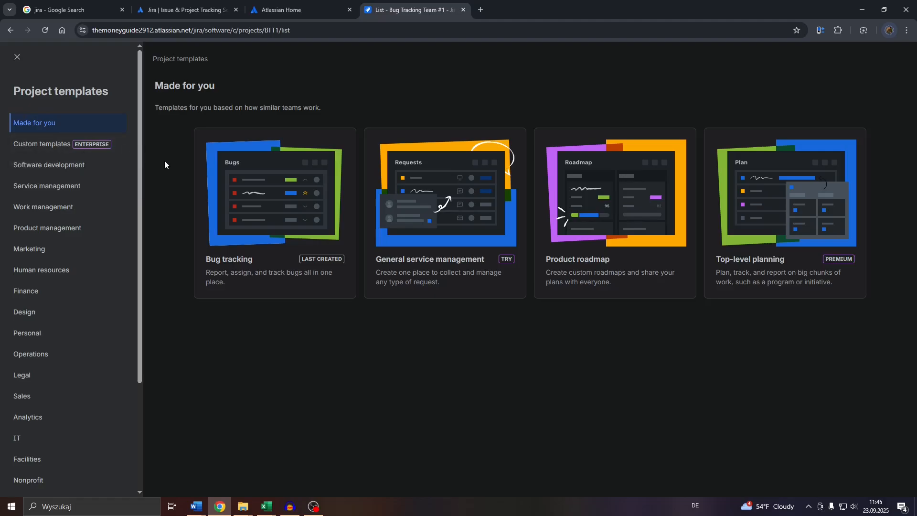
left_click(80, 162)
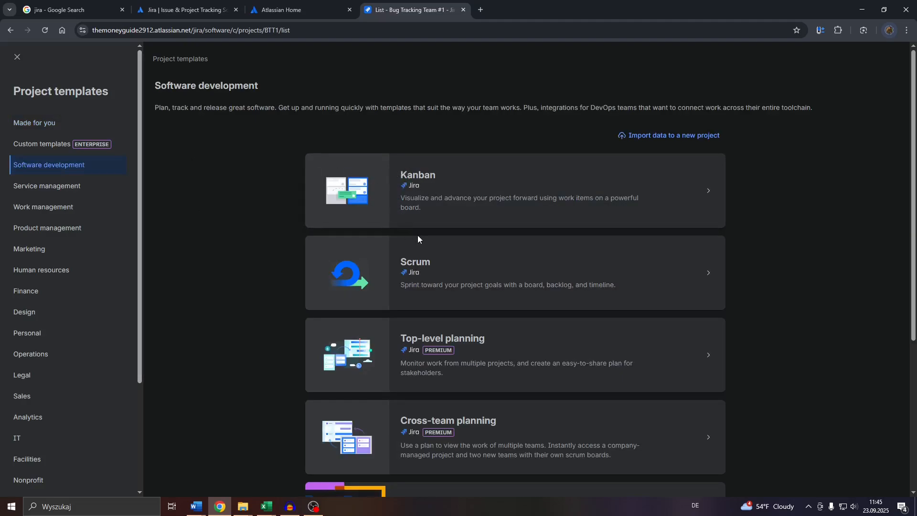
scroll(779, 215, "down", 3)
scroll(780, 216, "down", 1)
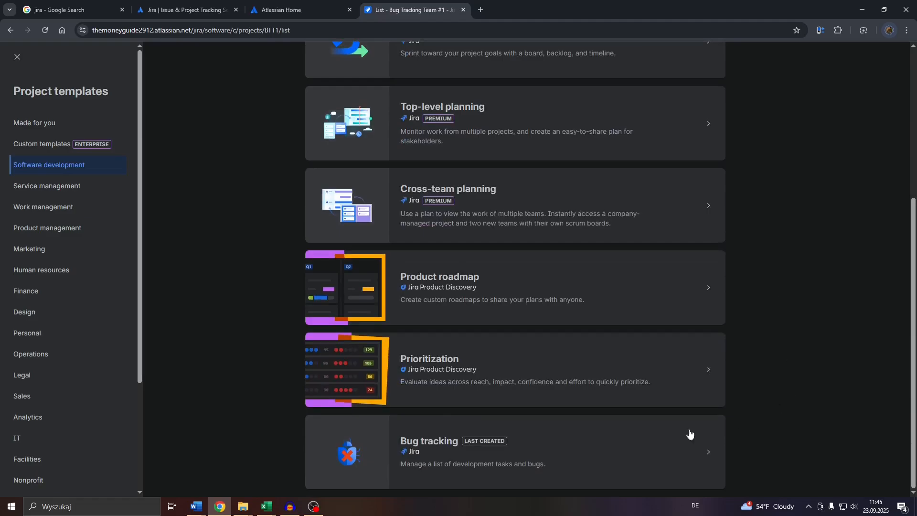
left_click(435, 446)
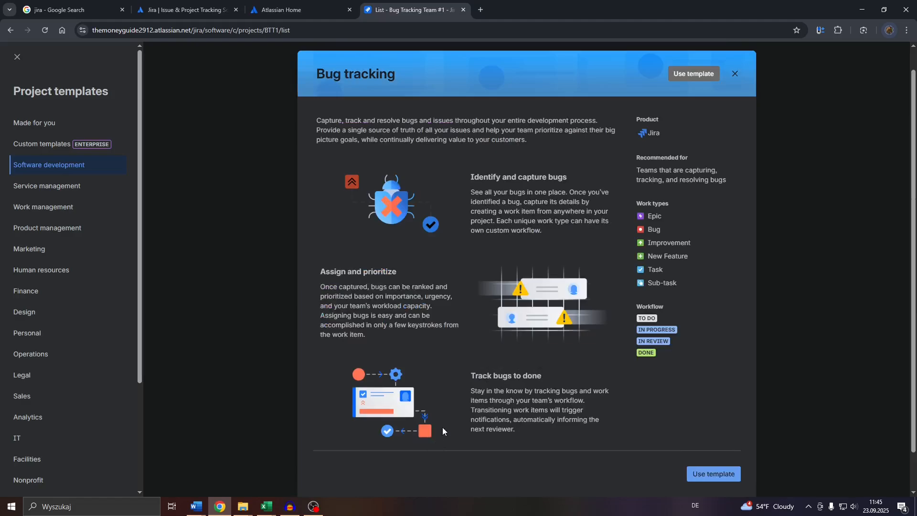
Read through the Bug tracking template's description and use this template for the new project.
left_click_drag(317, 120, 549, 222)
left_click(525, 225)
scroll(522, 193, "down", 2)
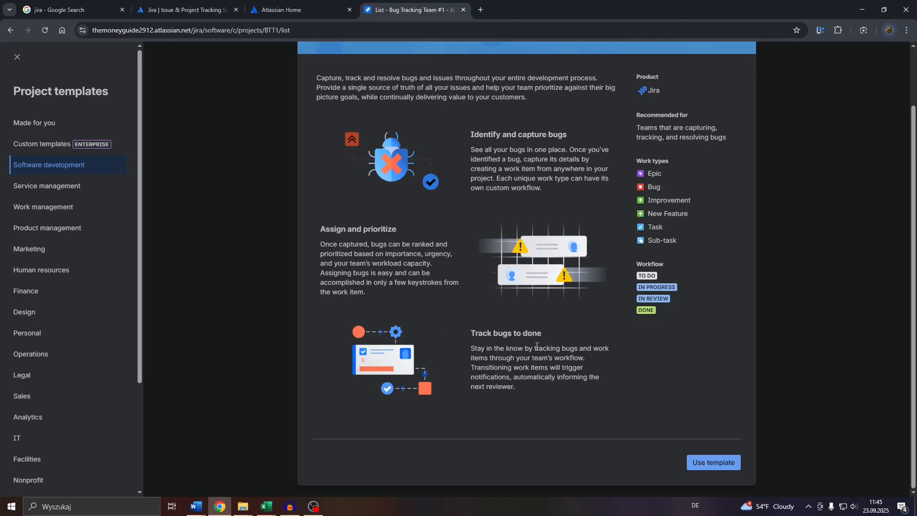
scroll(743, 321, "up", 3)
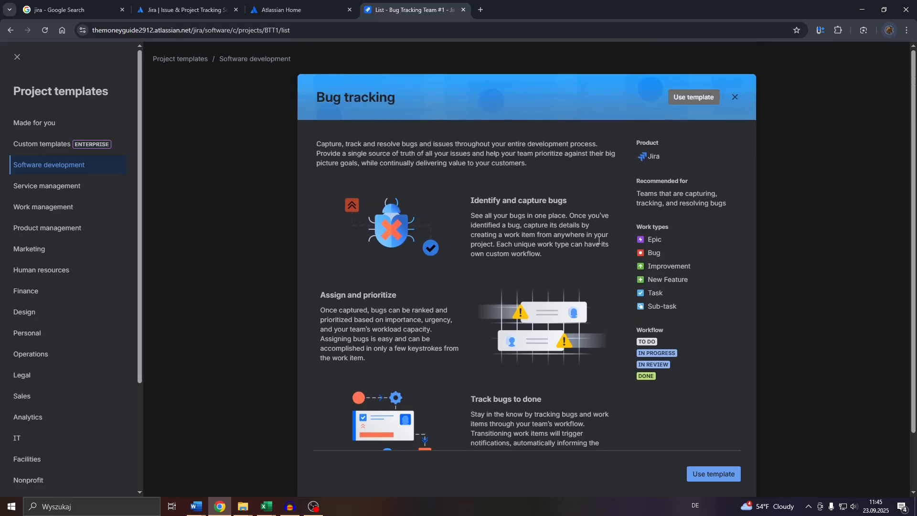
scroll(608, 150, "down", 2)
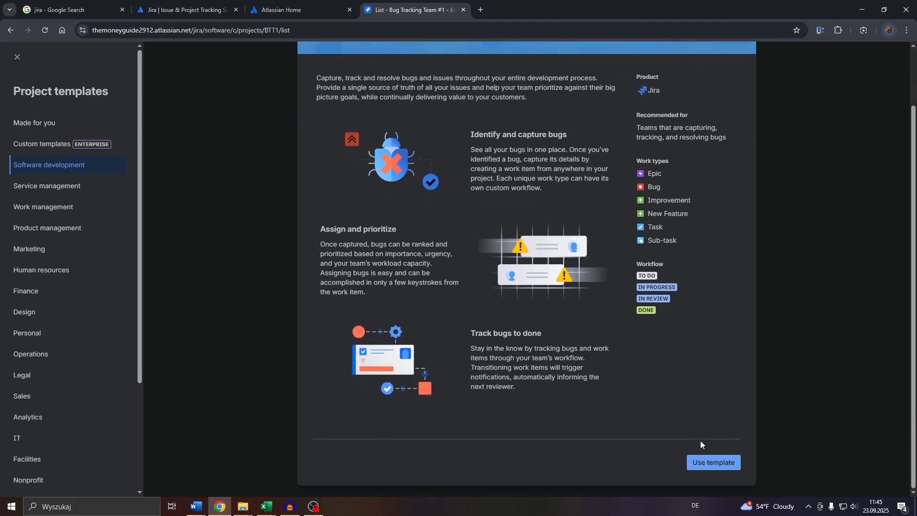
scroll(696, 330, "up", 2)
scroll(678, 239, "down", 2)
left_click(712, 464)
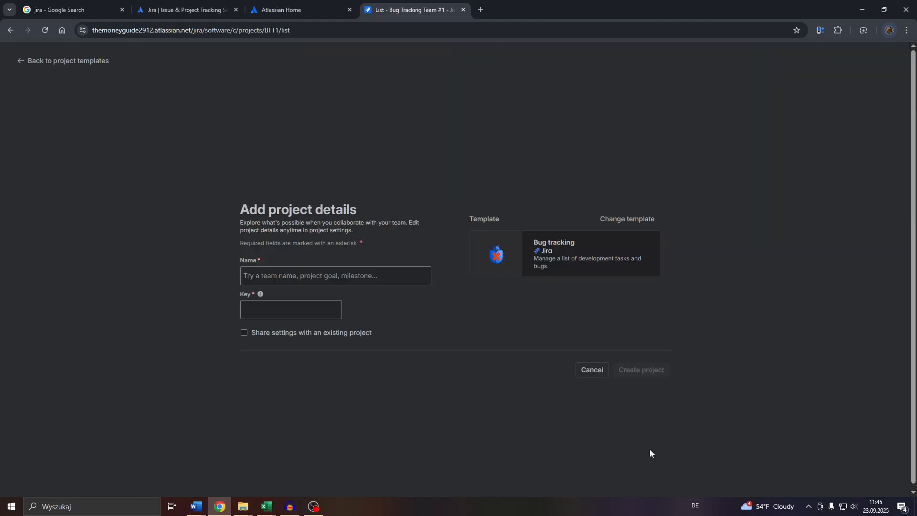
Create the project with the name My Bug Tracking Team #2 and the key MBTT2.
left_click(271, 274)
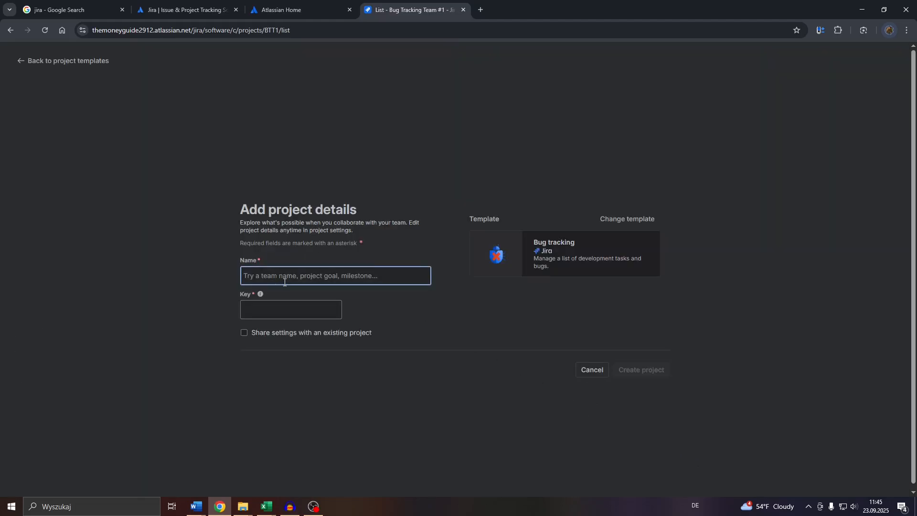
type("My Bug T")
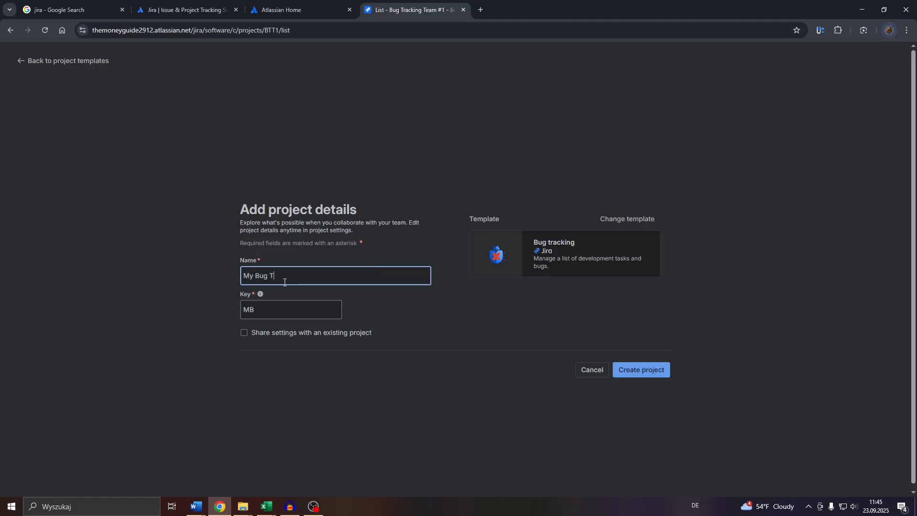
type("racking Team #2")
left_click_drag(275, 310, 242, 311)
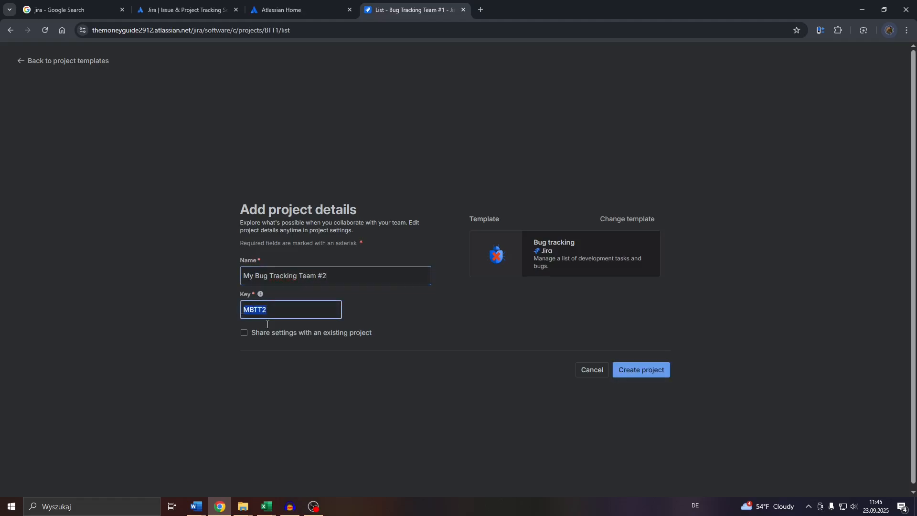
left_click(278, 307)
key("BackSpace")
key("BackSpace")
type("2")
left_click(198, 324)
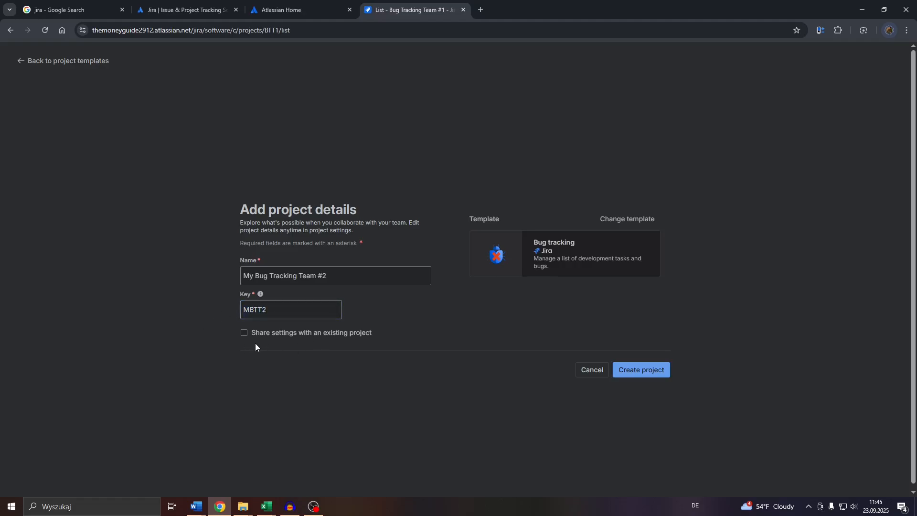
left_click(642, 371)
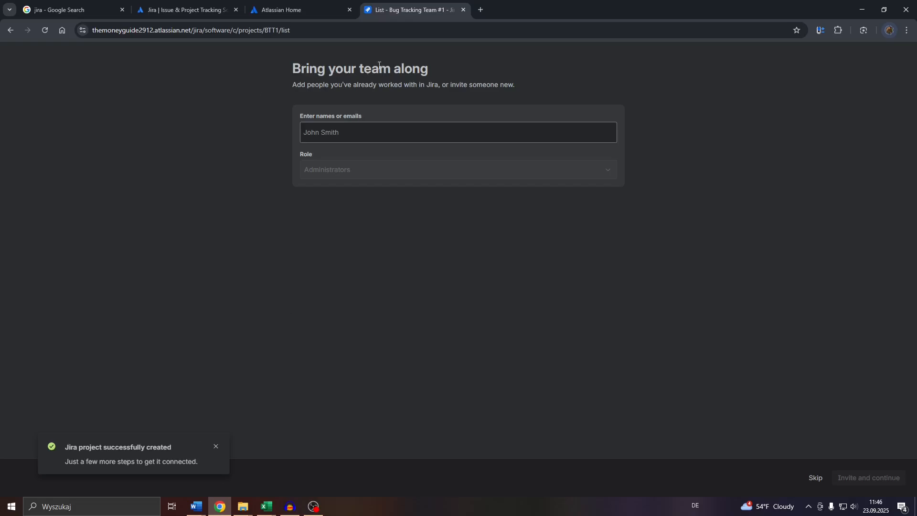
Look at the field for inviting team members by name or email, and skip the invitation.
left_click(340, 131)
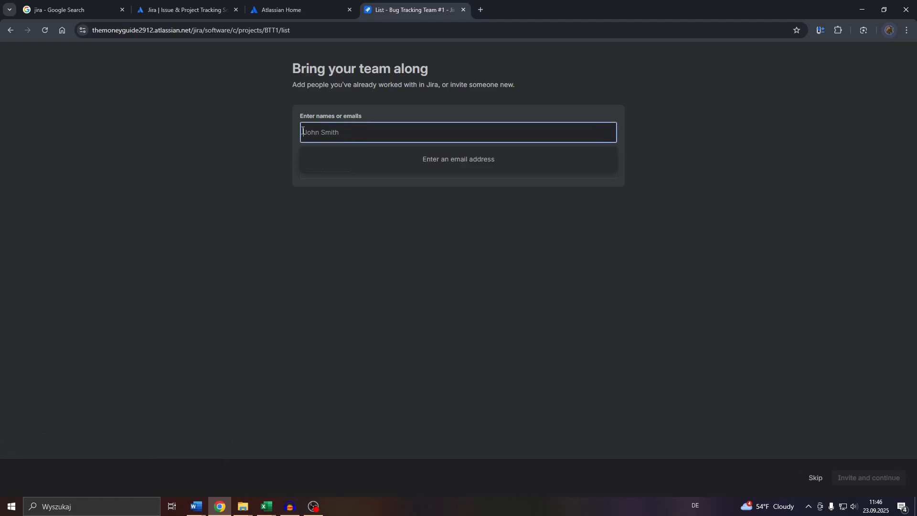
left_click(237, 144)
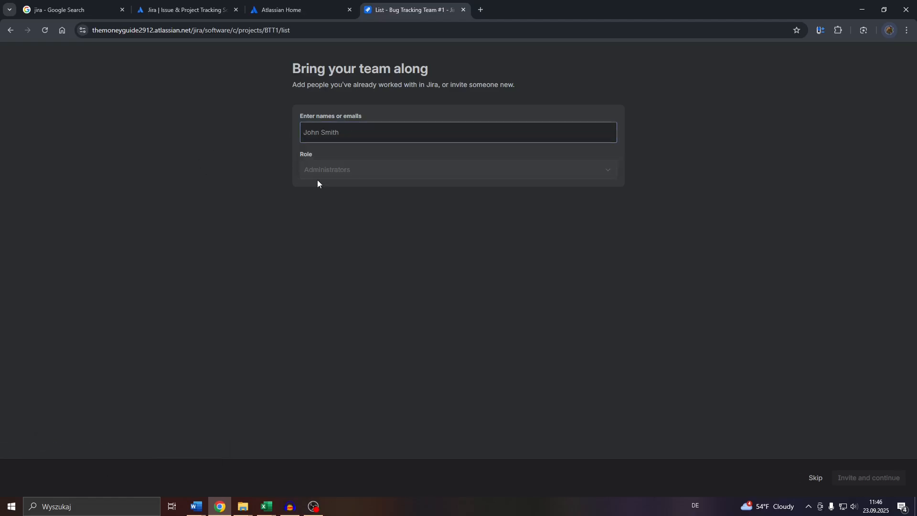
left_click(348, 132)
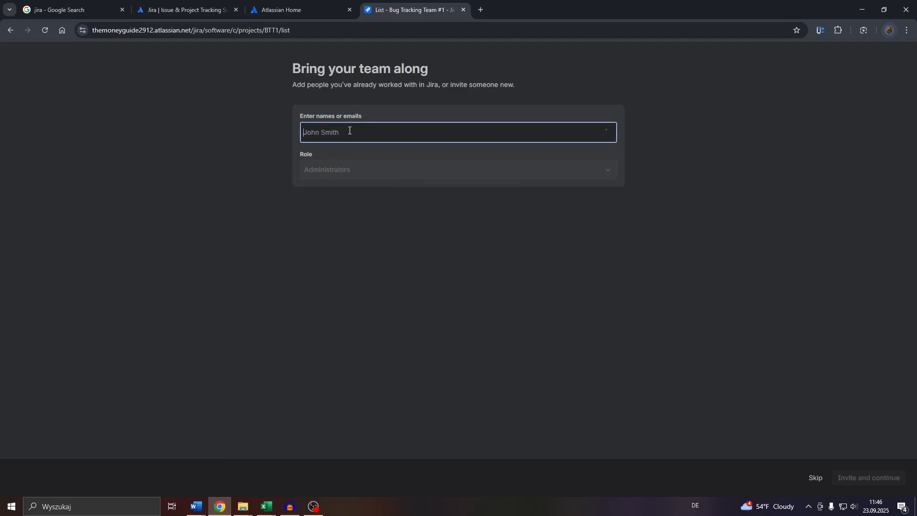
left_click(233, 167)
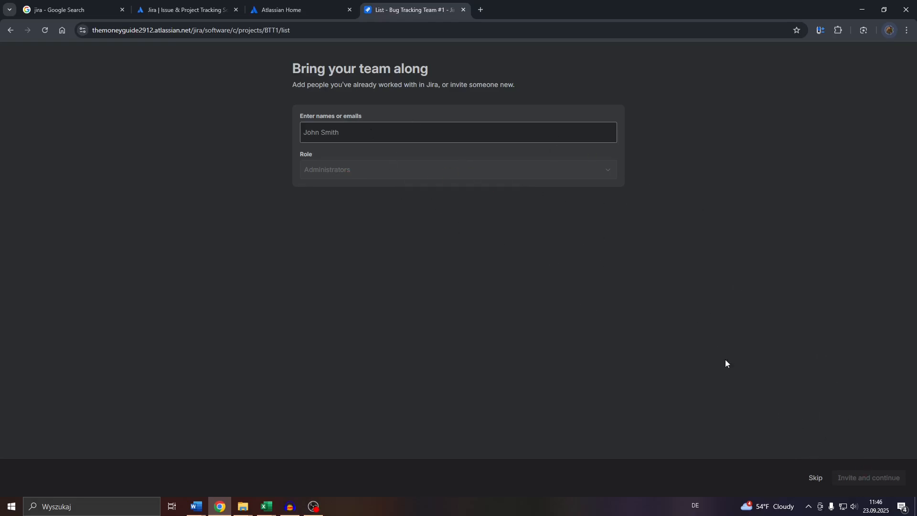
left_click(816, 479)
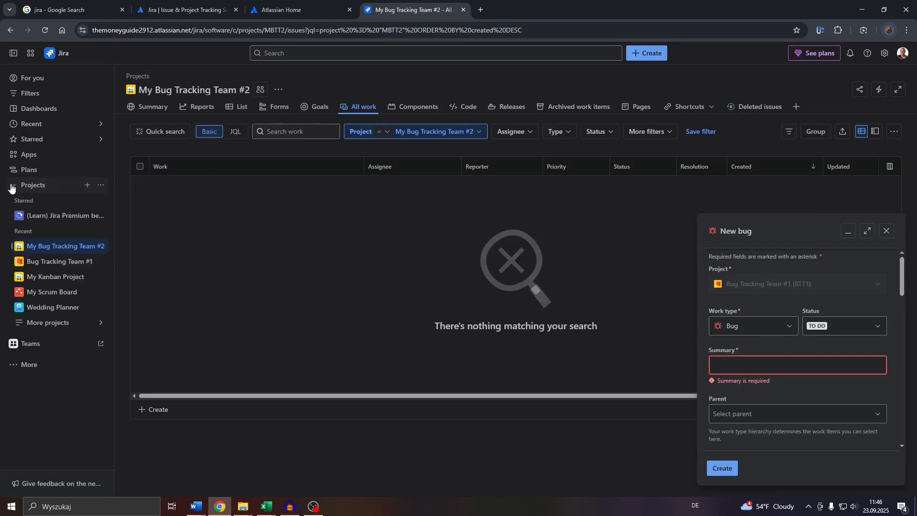
Show the full list of all projects and close the unfinished New bug form.
left_click(41, 322)
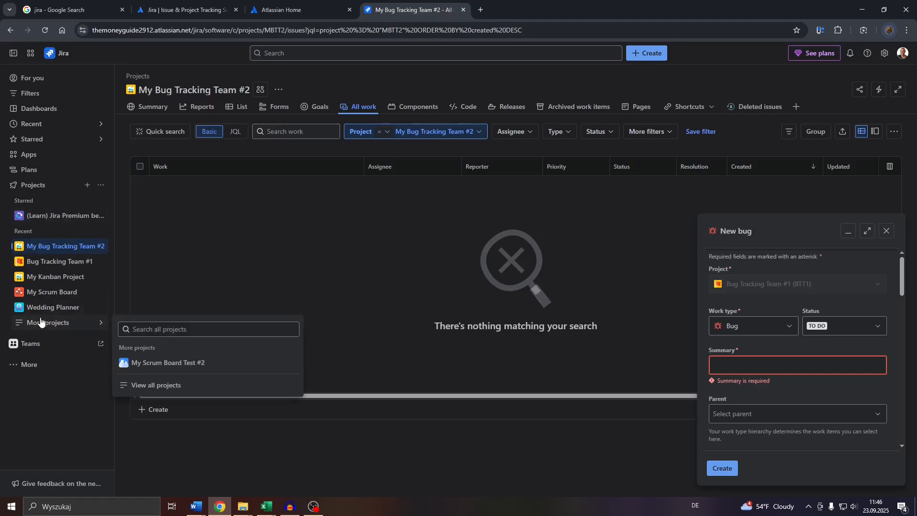
left_click(138, 385)
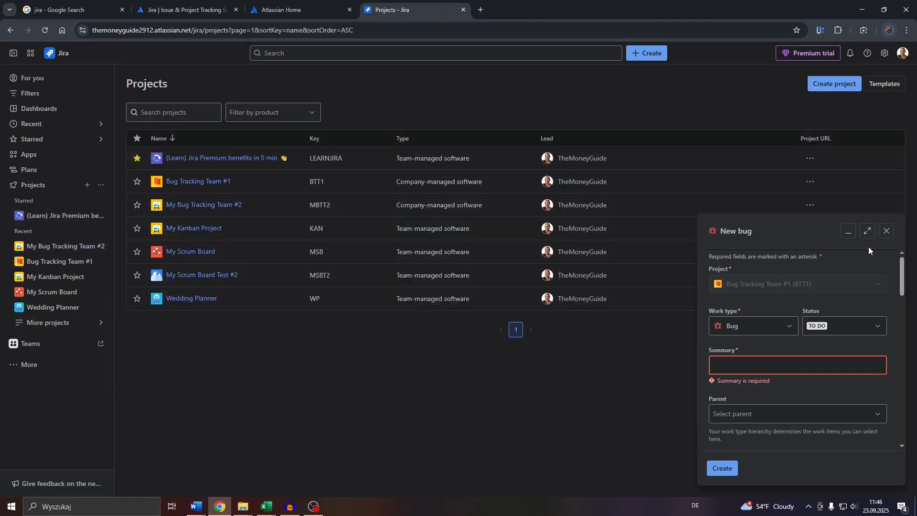
left_click(887, 231)
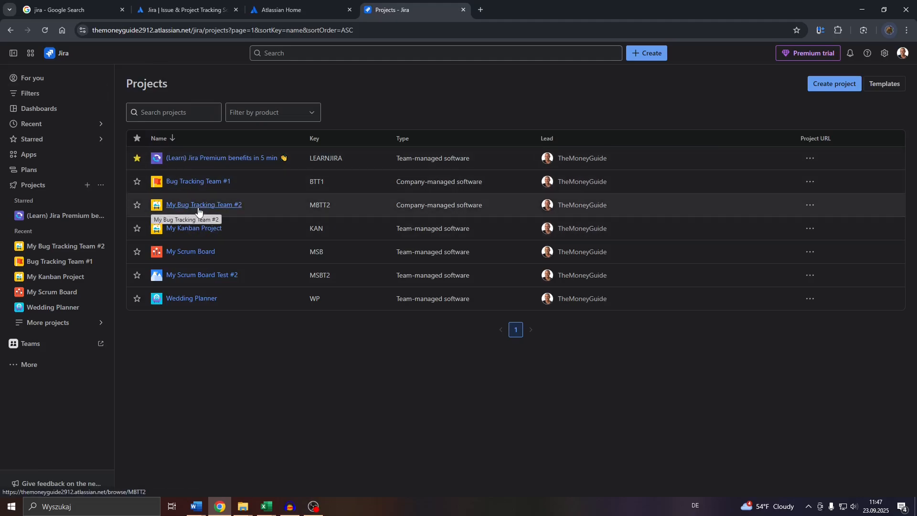
Open the project settings of My Bug Tracking Team #2 in a new tab and look over the Details page.
left_click(811, 206)
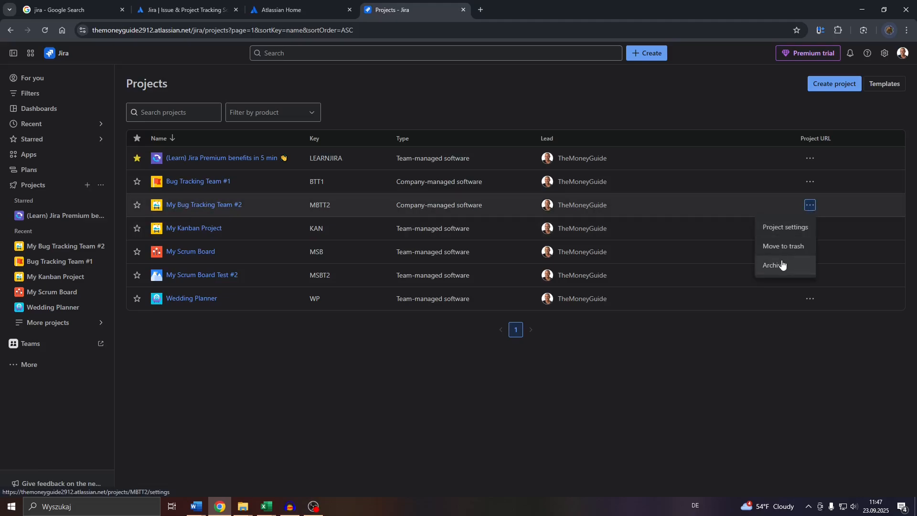
middle_click(792, 228)
left_click(711, 365)
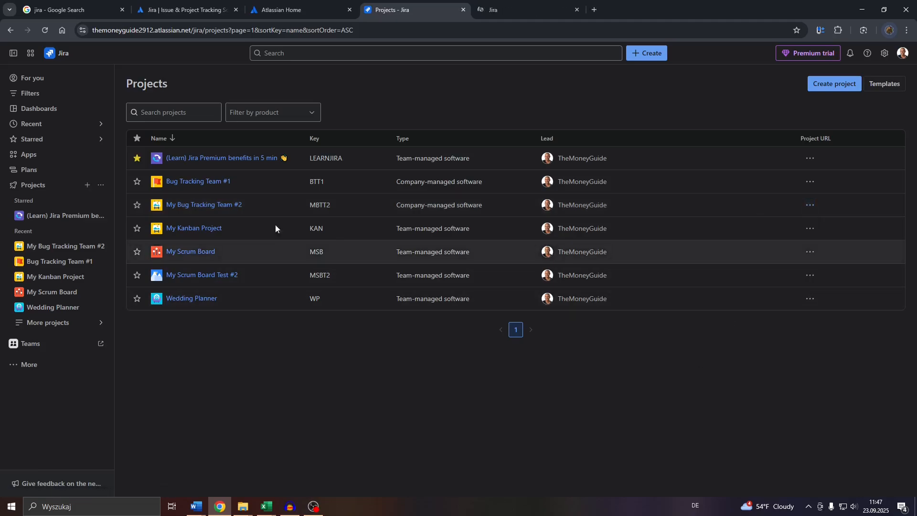
left_click(521, 8)
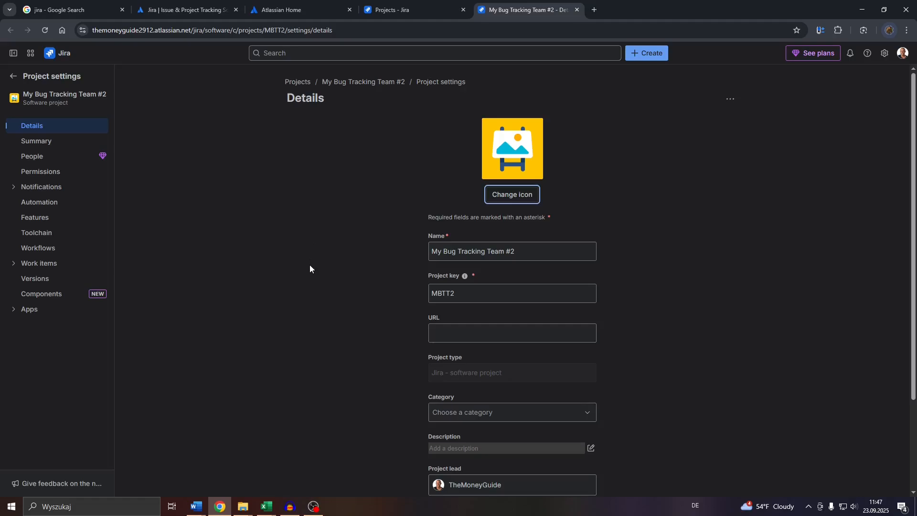
scroll(499, 260, "down", 3)
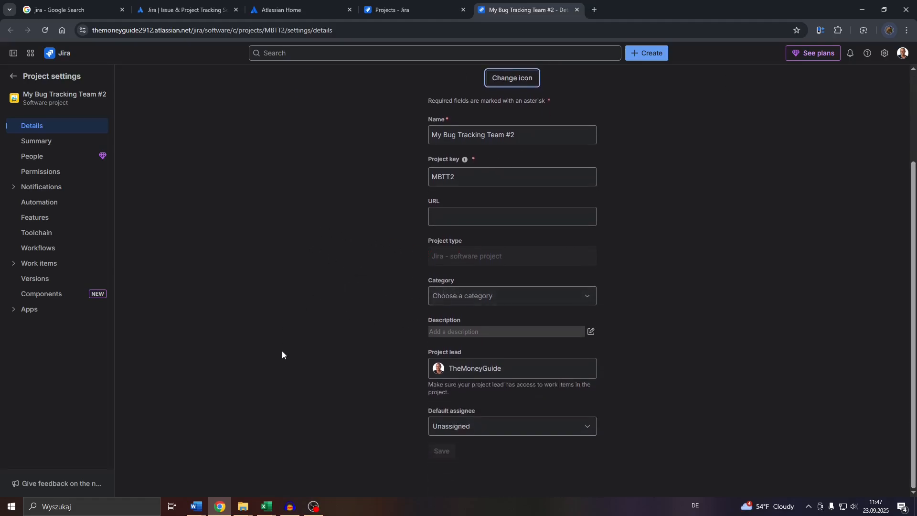
scroll(248, 333, "up", 3)
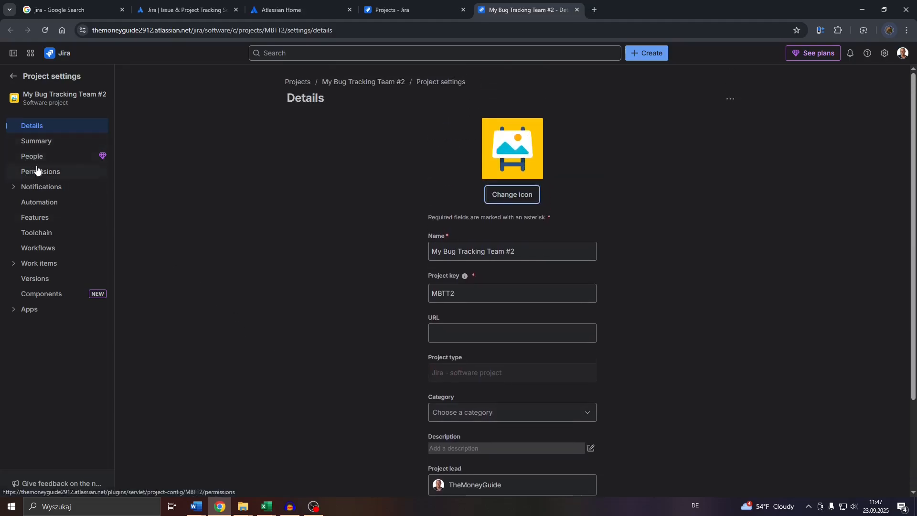
Look over the Features page and the work item types in the project settings.
left_click(35, 216)
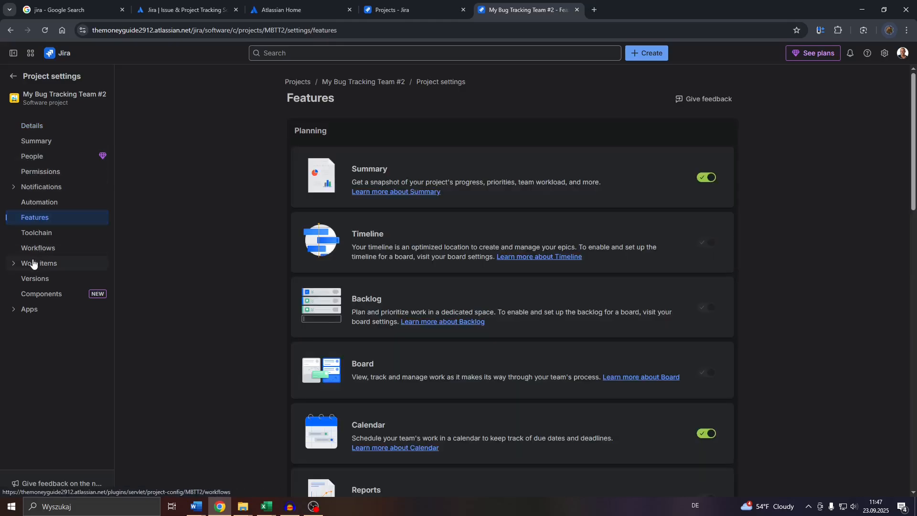
left_click(16, 263)
left_click(40, 282)
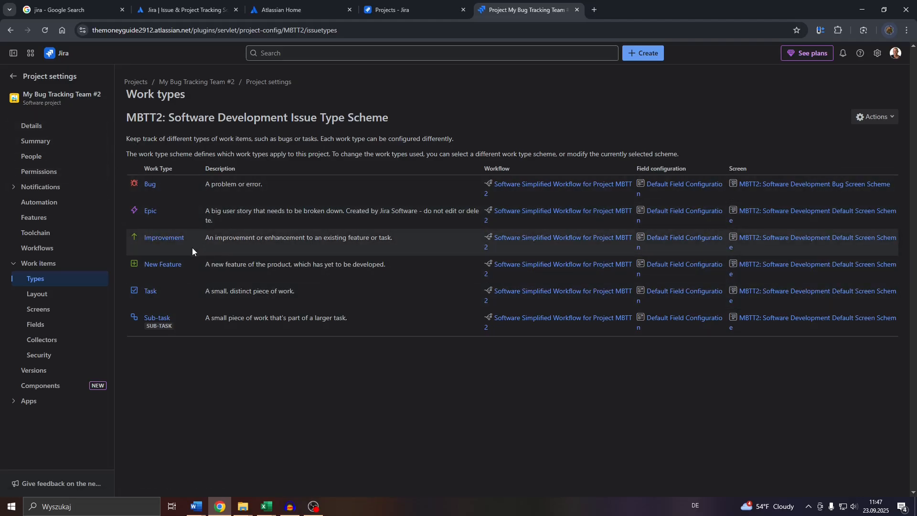
Leave the project settings and look through the reports offered for My Bug Tracking Team #2.
left_click(15, 76)
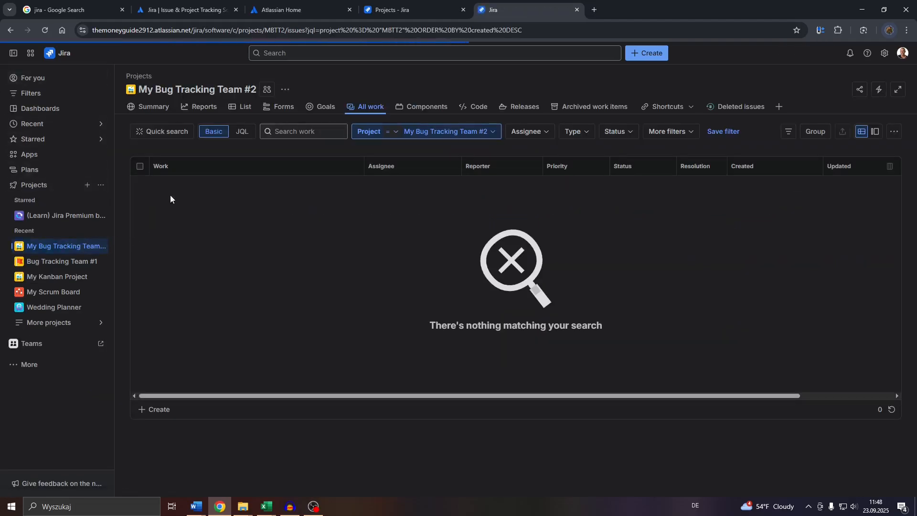
left_click(202, 109)
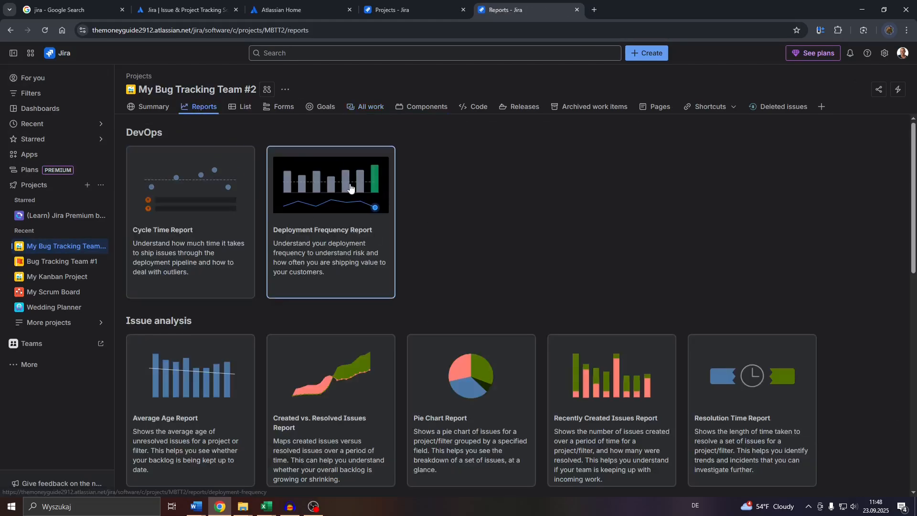
scroll(354, 187, "down", 2)
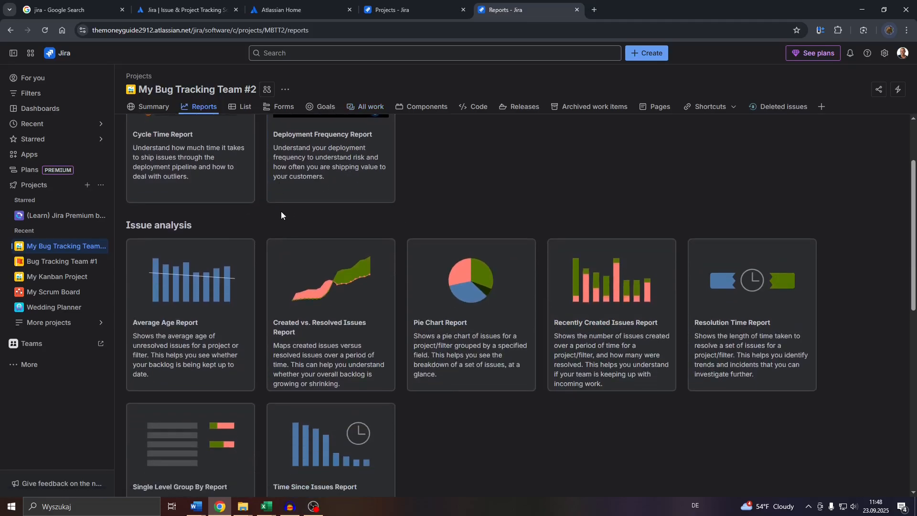
scroll(225, 215, "down", 1)
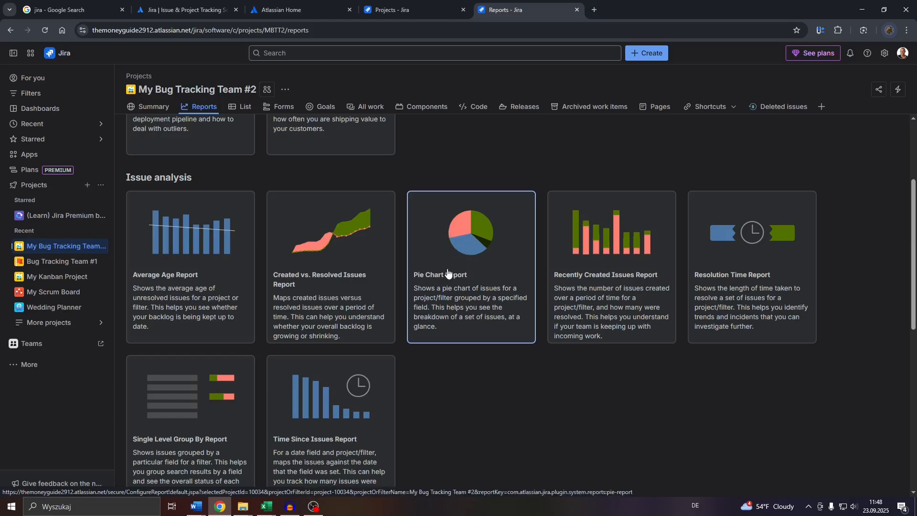
scroll(394, 279, "up", 3)
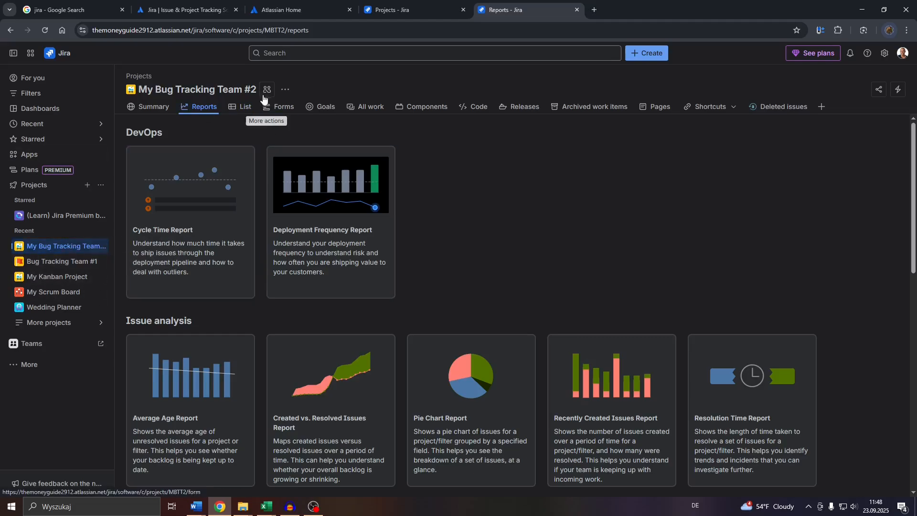
View the project's work as a list and look at My Kanban Project for comparison.
left_click(235, 108)
left_click(244, 107)
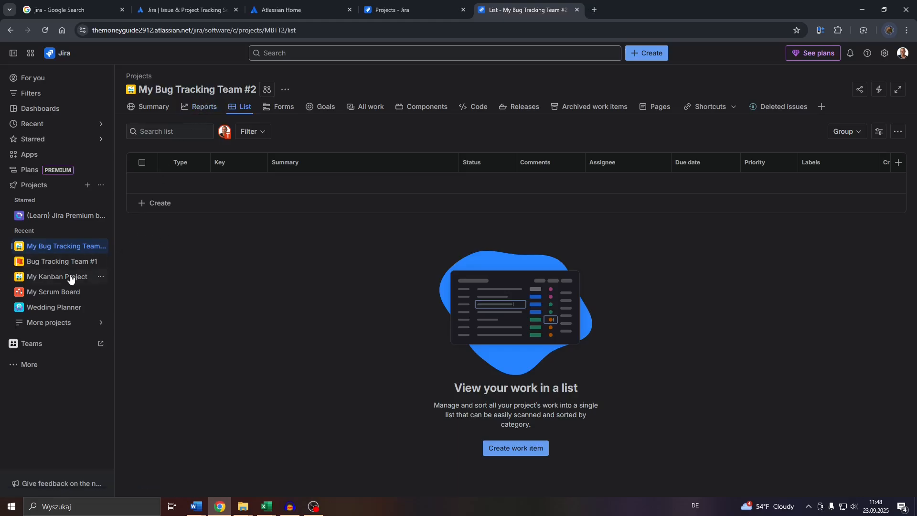
left_click(55, 278)
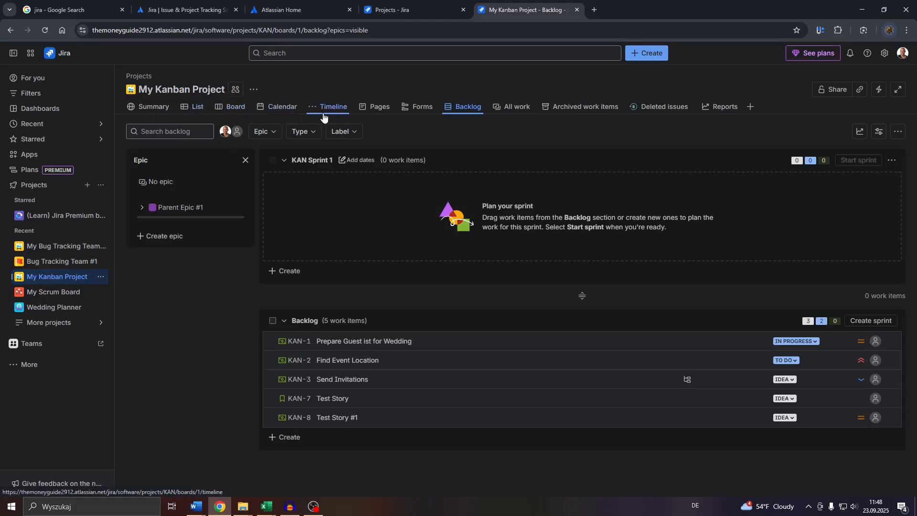
Return to My Bug Tracking Team #2 and look at the views that can be added to its navigation.
left_click(77, 245)
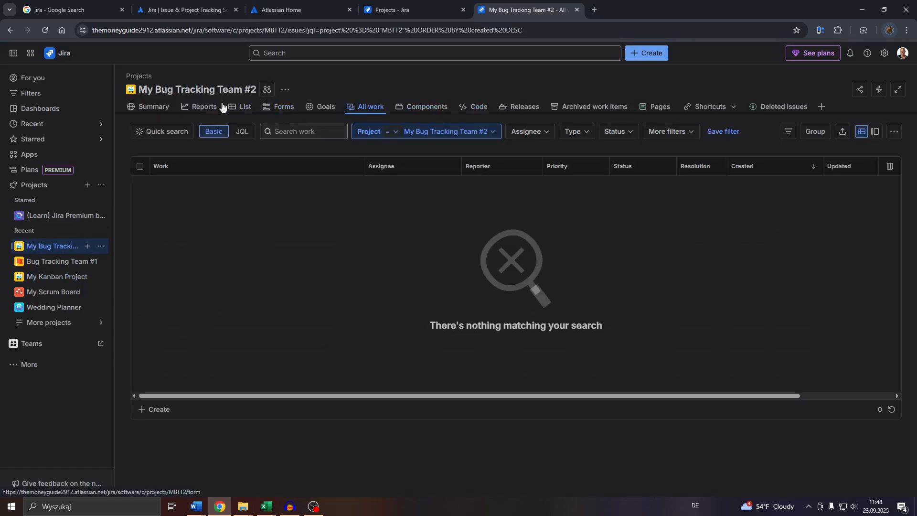
left_click(821, 107)
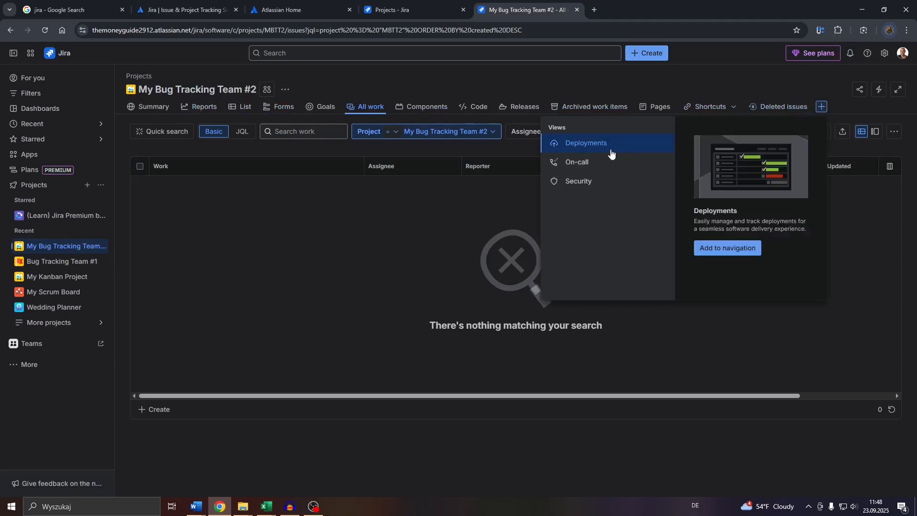
left_click(428, 191)
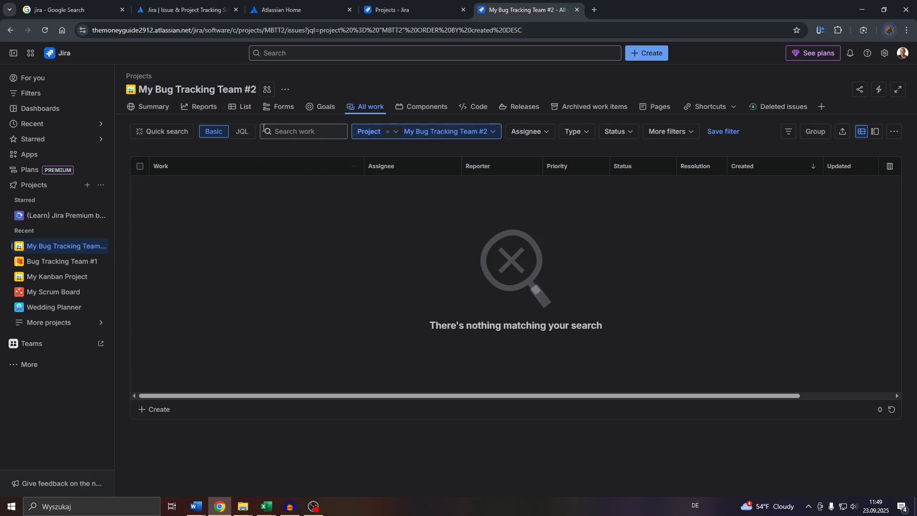
Start a new work item from the project's List view with Bug as its work type.
left_click(247, 113)
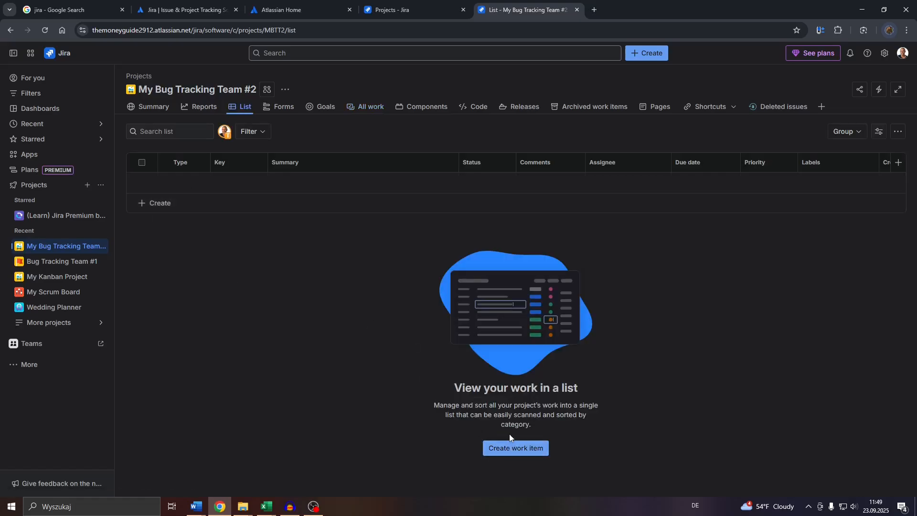
left_click(512, 449)
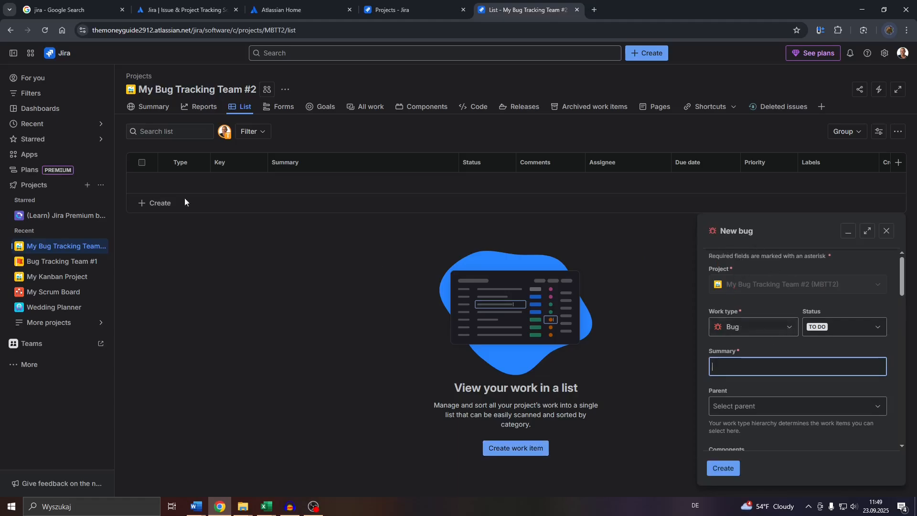
left_click(781, 333)
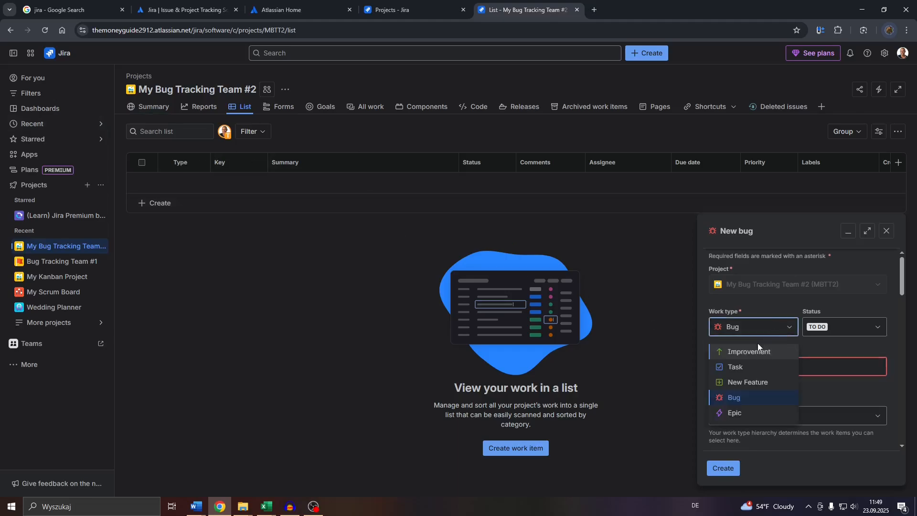
left_click(748, 367)
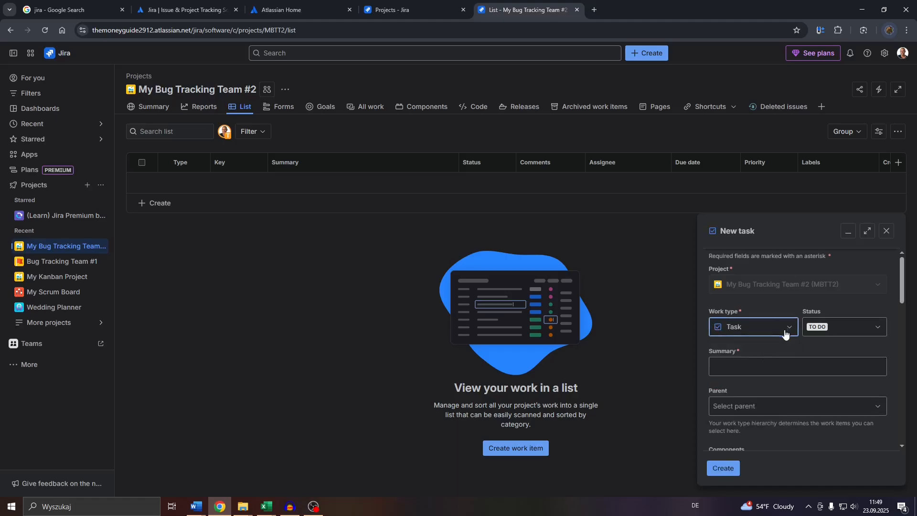
left_click(785, 333)
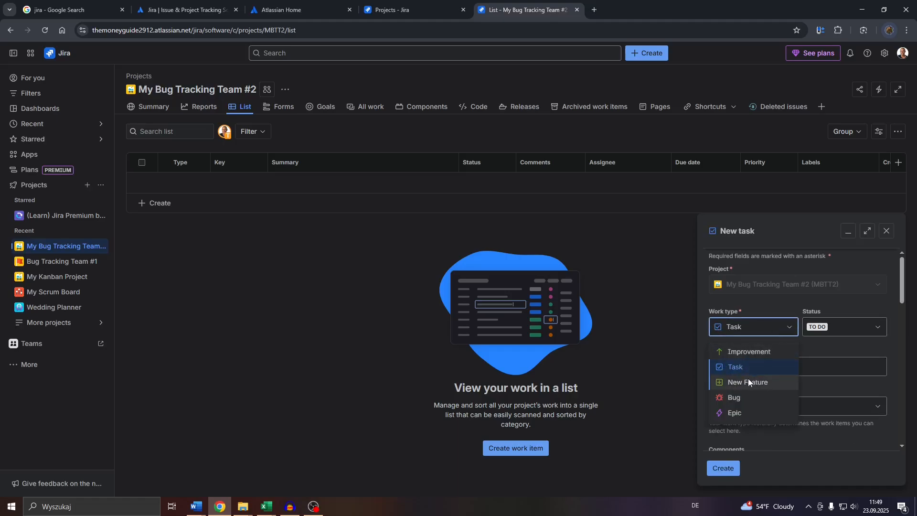
left_click(741, 394)
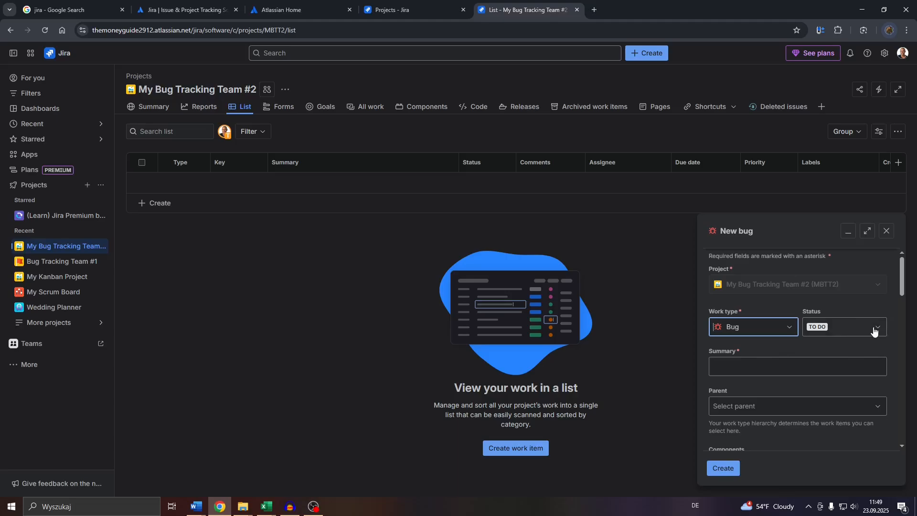
Look at the status options for the new bug and close them without choosing one.
left_click(875, 329)
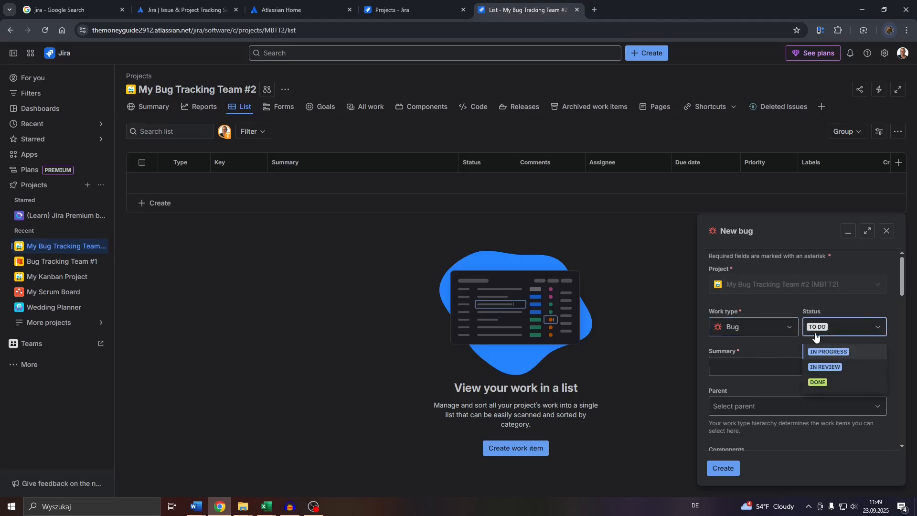
key("Down")
left_click(824, 297)
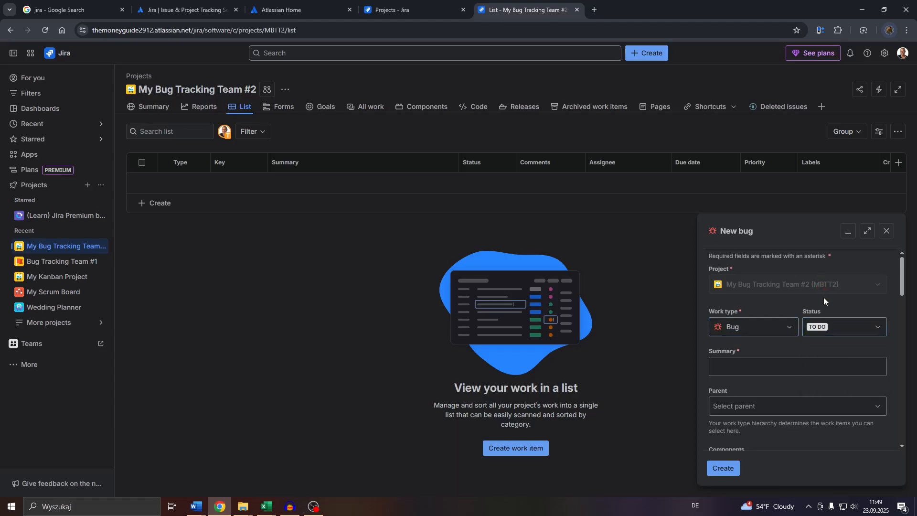
Enter Serious Scrolling Error as the bug's summary and check the available parent items.
left_click(731, 365)
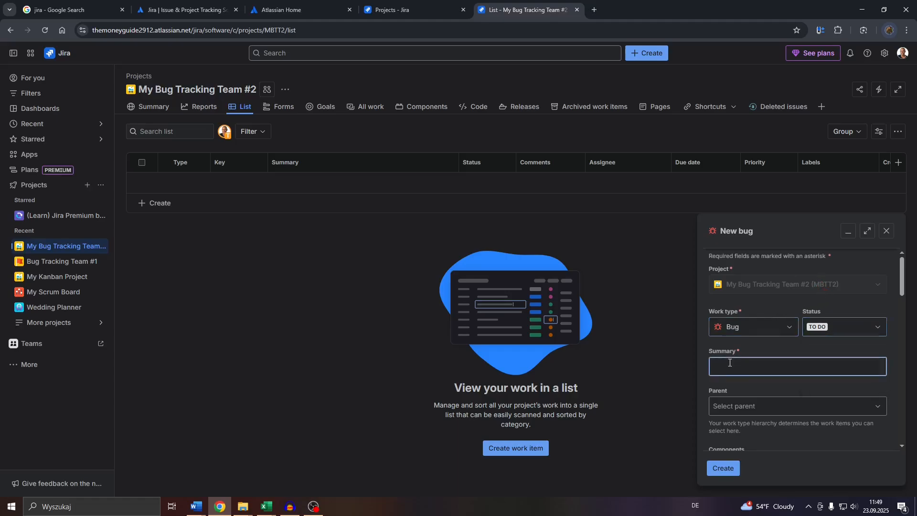
type("Serious Scrolling Error")
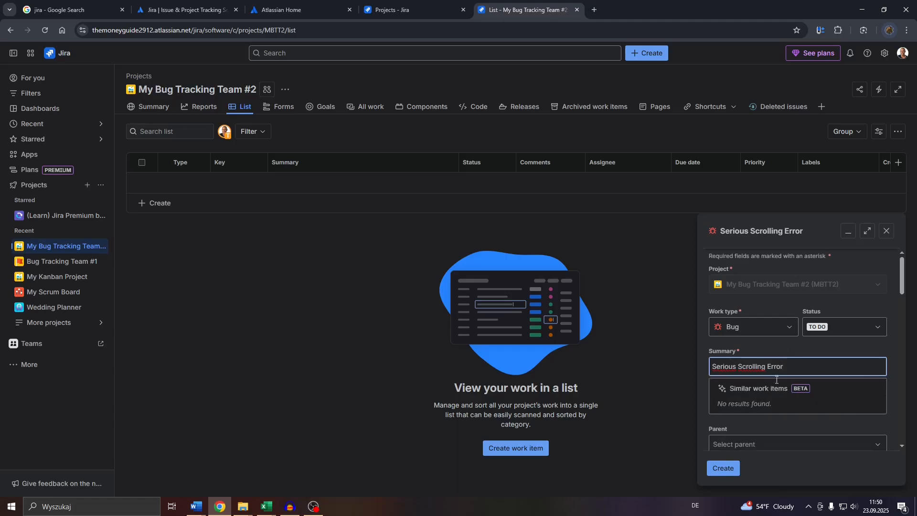
left_click(724, 428)
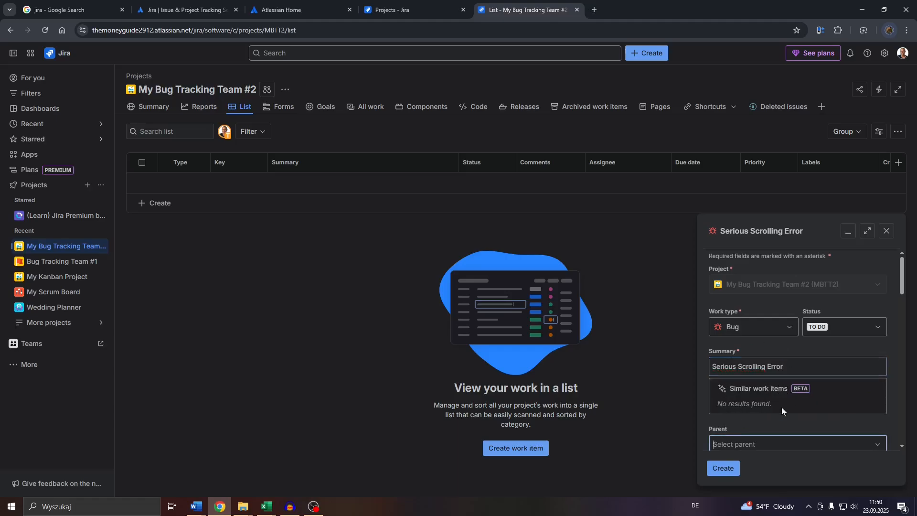
scroll(723, 366, "down", 1)
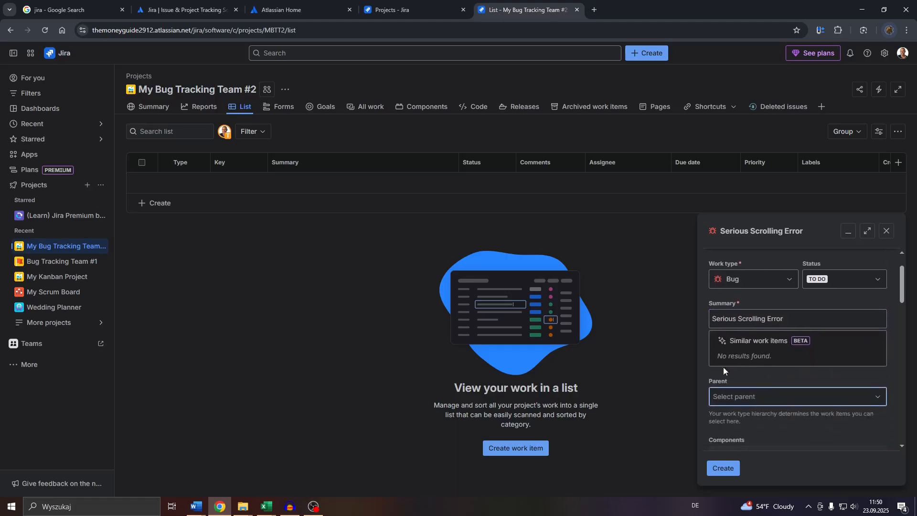
left_click(881, 397)
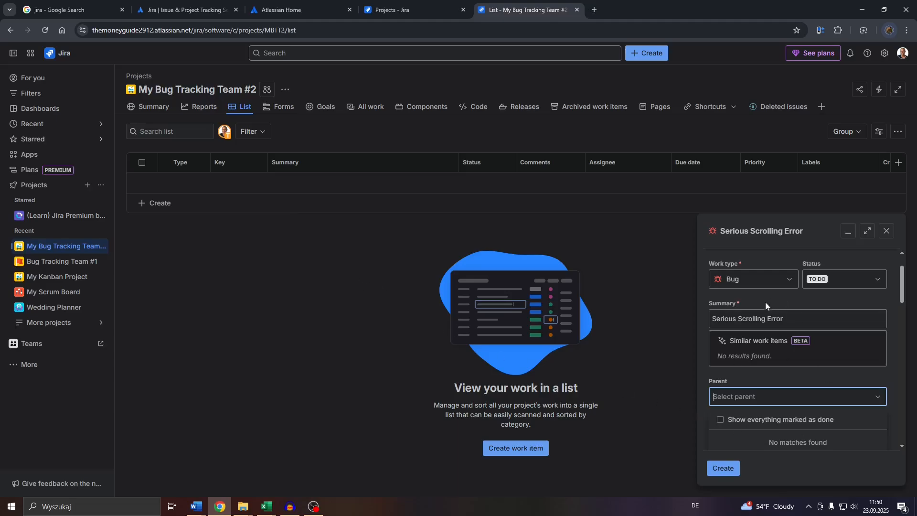
Examine the description editor's list, text colour and insert options, and the fields below the description.
scroll(759, 334, "down", 3)
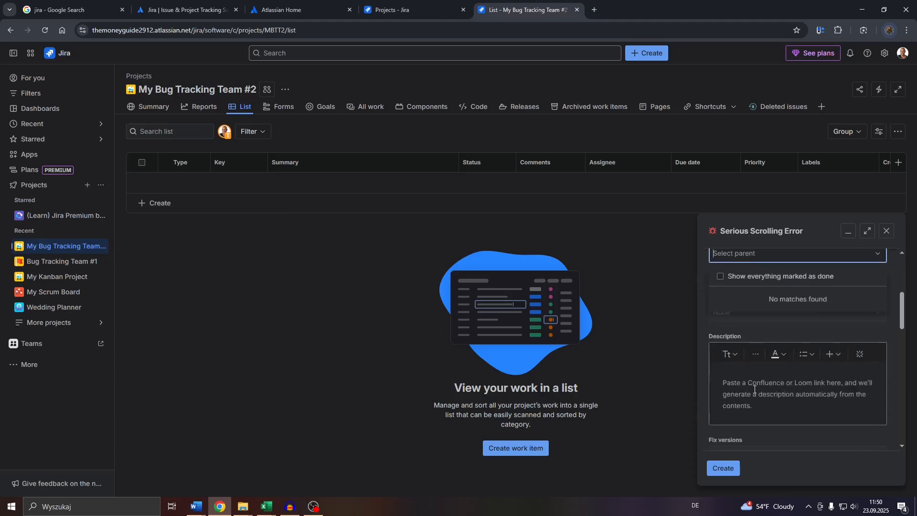
left_click(761, 398)
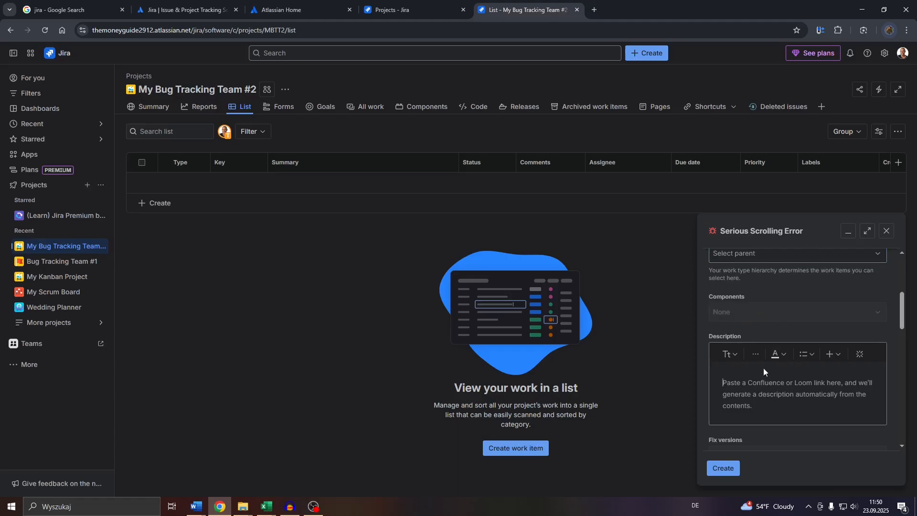
left_click(812, 358)
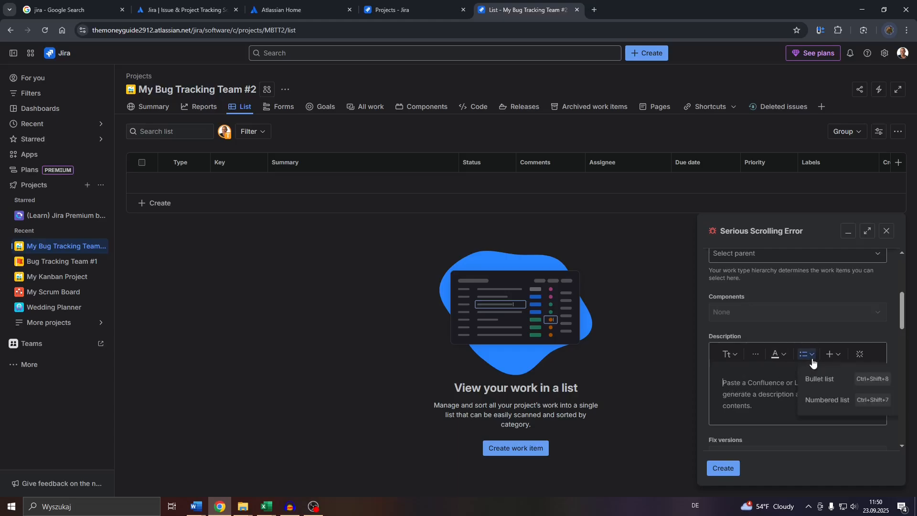
left_click(776, 381)
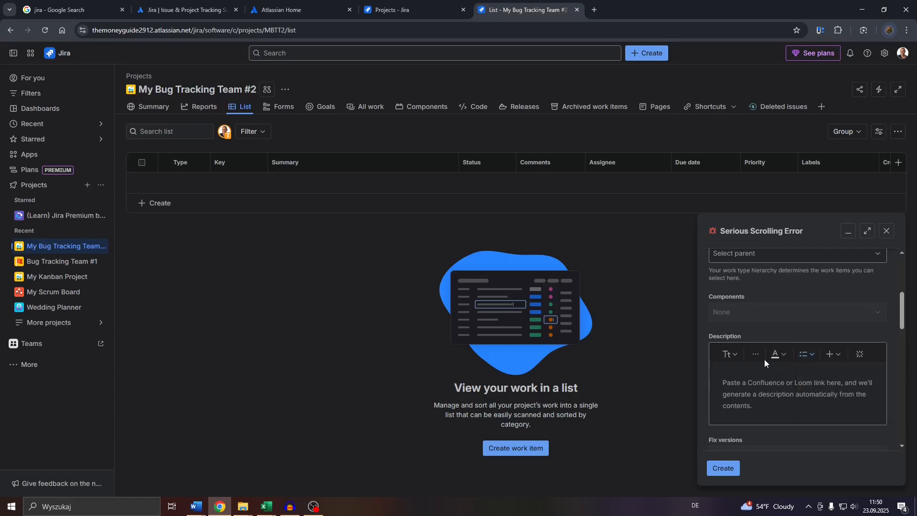
left_click(779, 354)
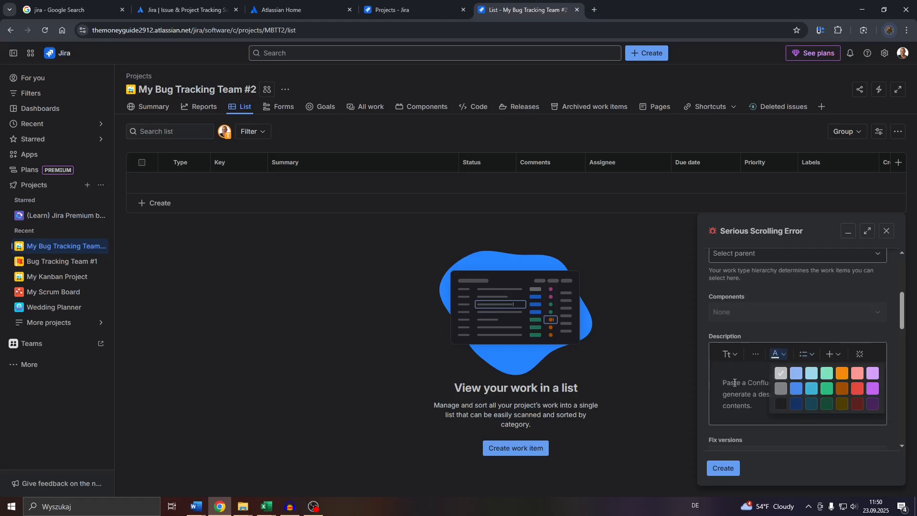
left_click(837, 368)
left_click(833, 354)
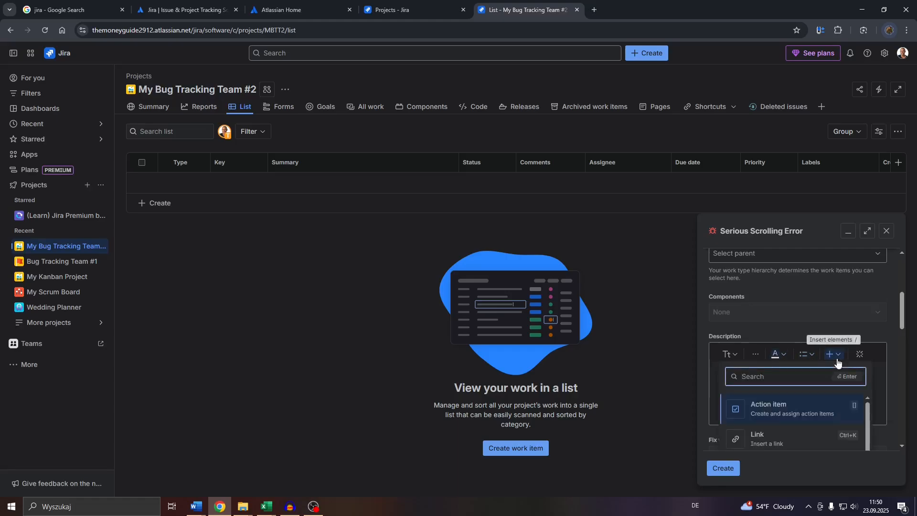
scroll(796, 402, "down", 2)
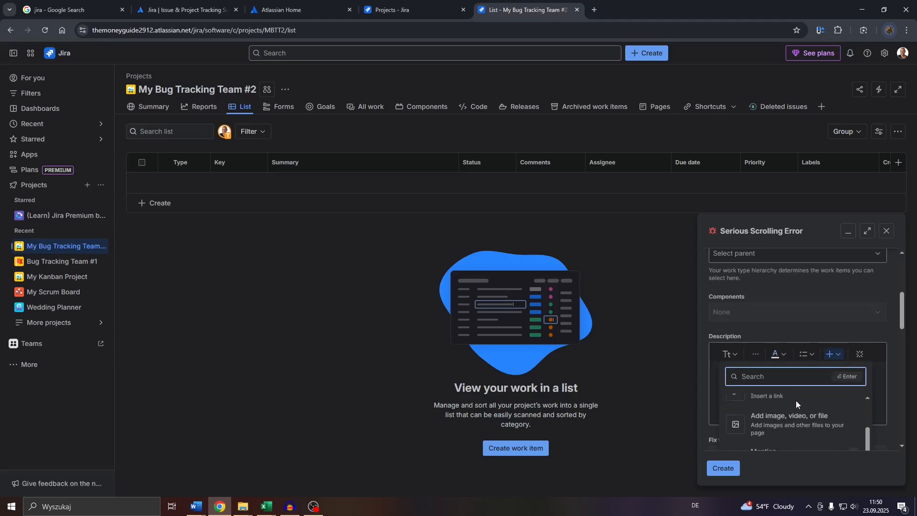
scroll(796, 401, "down", 3)
scroll(793, 416, "up", 3)
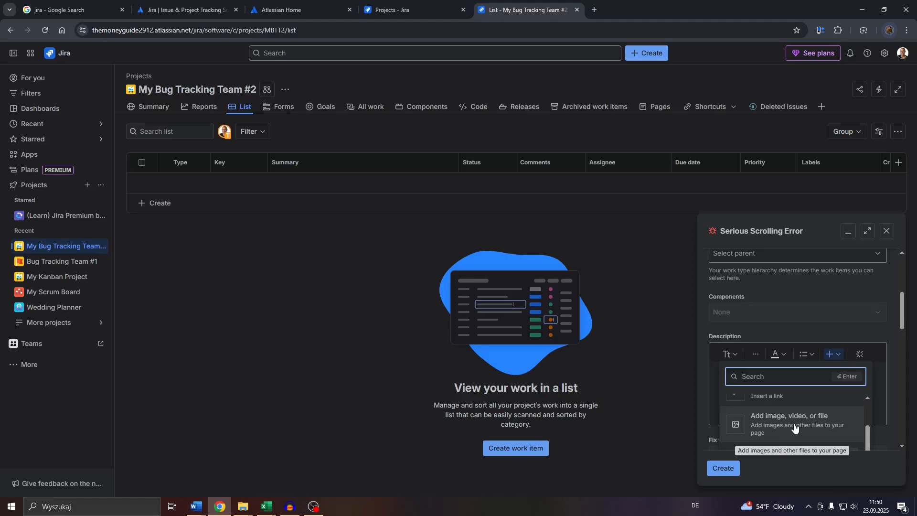
left_click(877, 393)
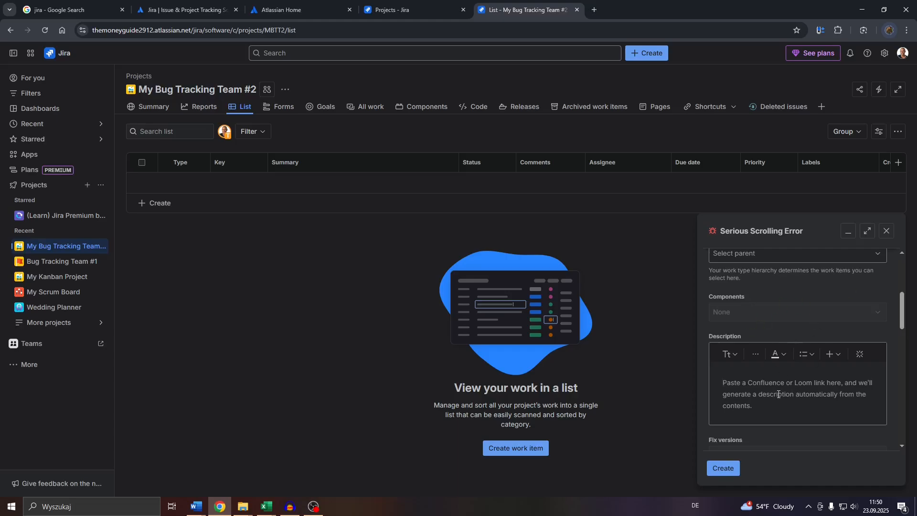
scroll(779, 395, "down", 1)
scroll(791, 359, "down", 1)
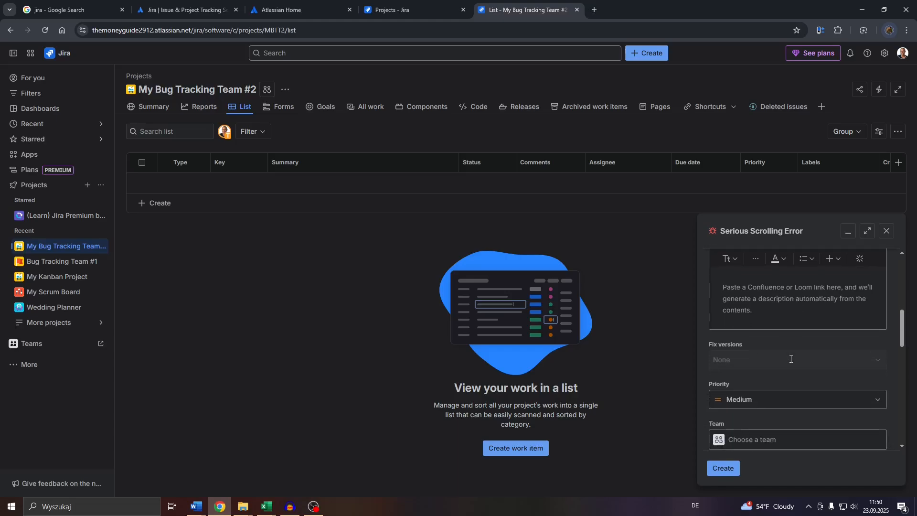
Set the bug's priority to High and its team to Gaming Buddies.
scroll(786, 370, "down", 1)
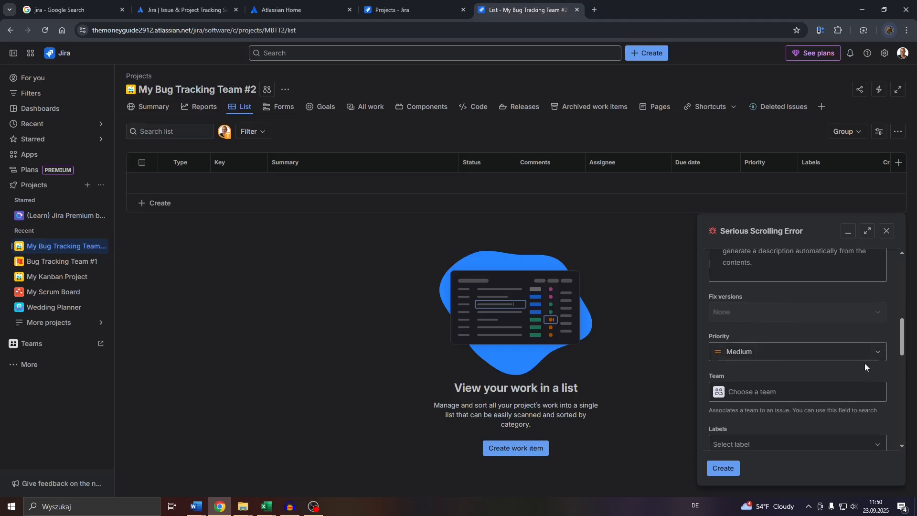
left_click(881, 359)
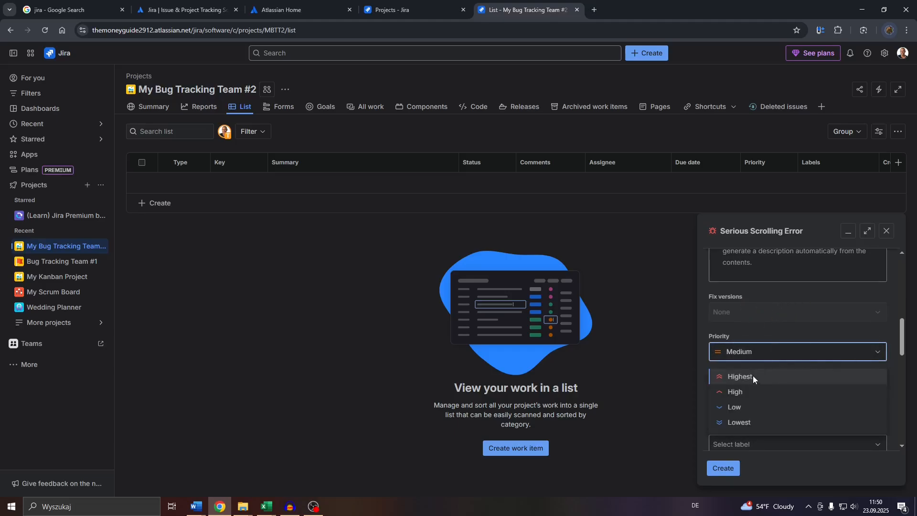
left_click(748, 390)
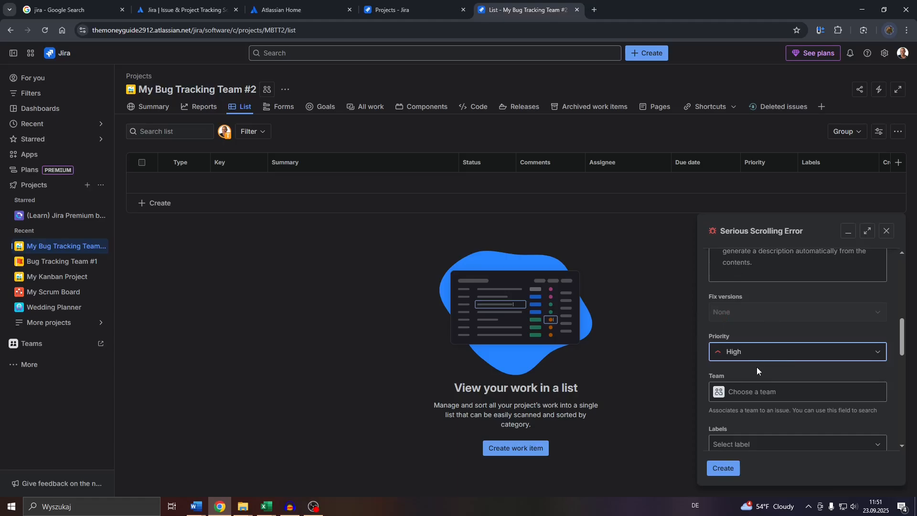
scroll(757, 368, "down", 1)
left_click(717, 352)
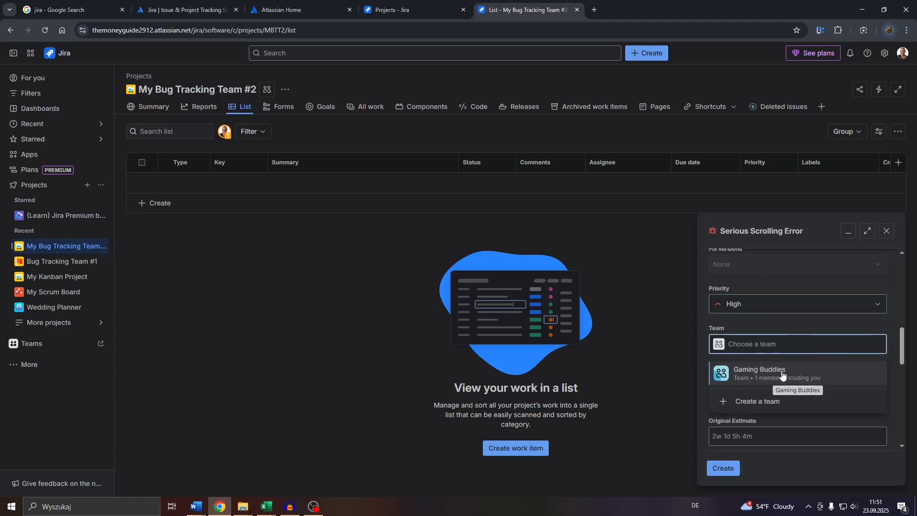
left_click(830, 375)
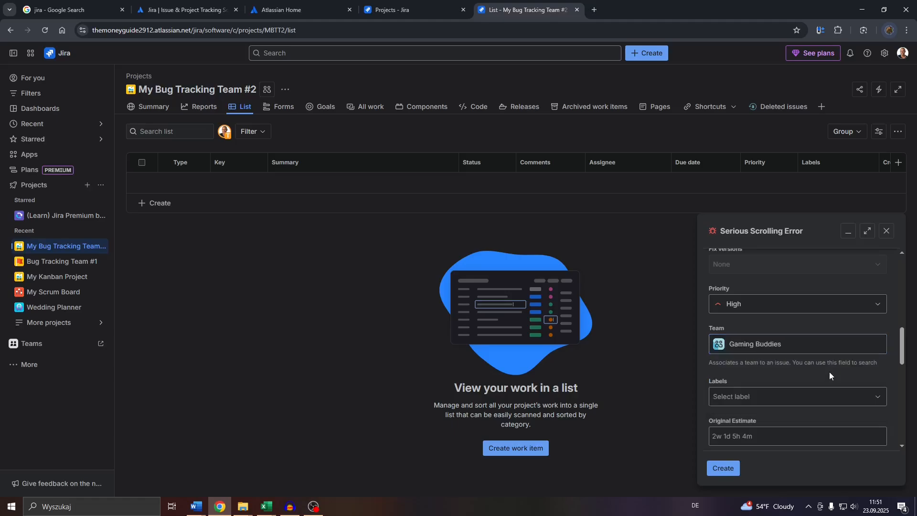
Add a new label named serious to the bug.
scroll(800, 366, "down", 2)
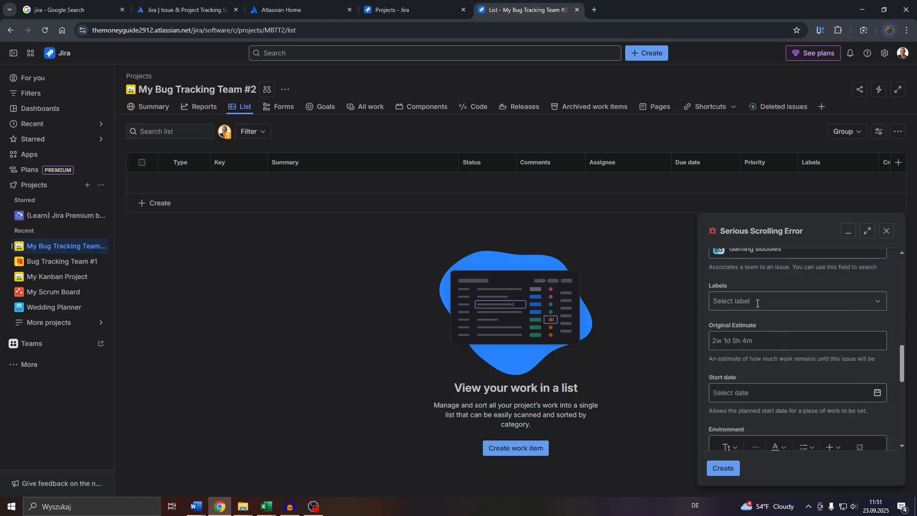
left_click(758, 303)
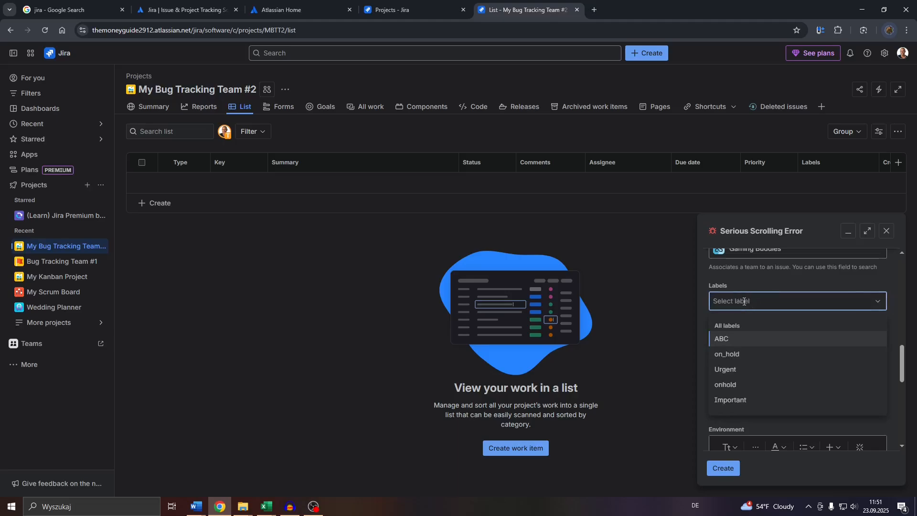
type("serious")
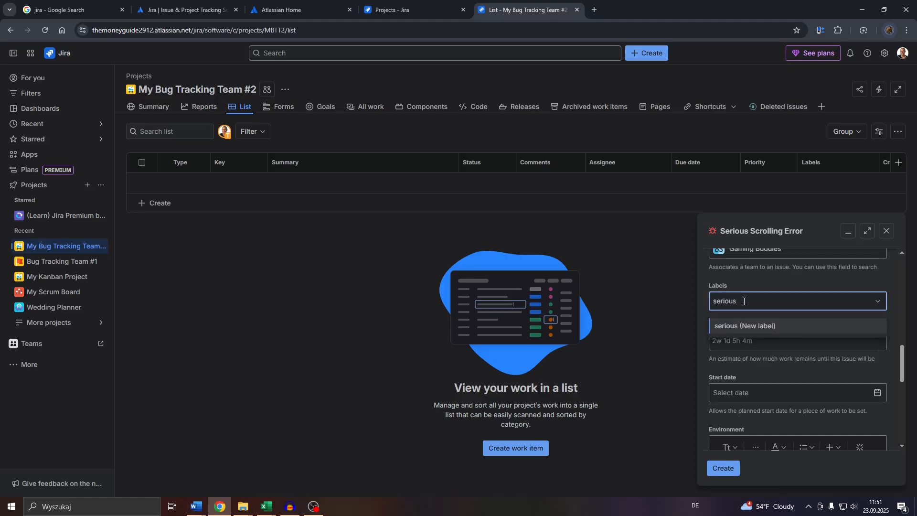
key("Return")
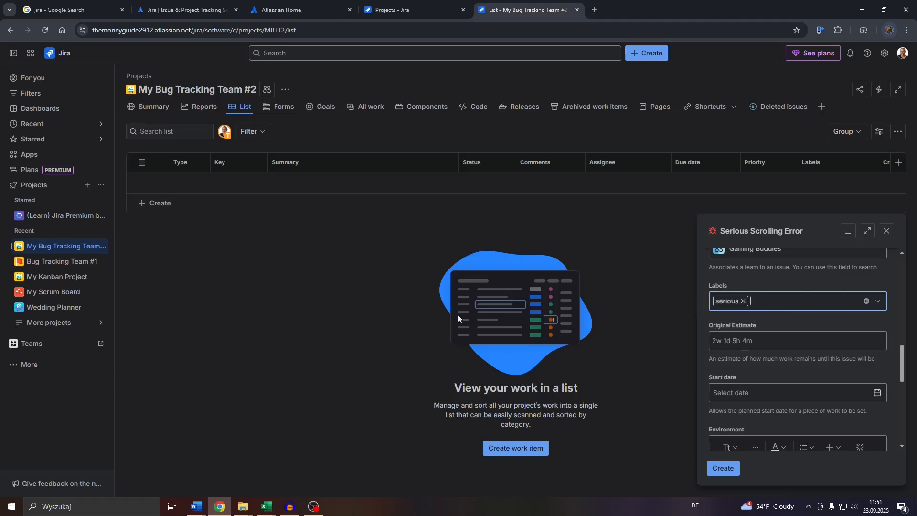
Set the bug's start date to 9/24/2025, leaving the original estimate empty.
left_click(762, 343)
scroll(753, 373, "down", 1)
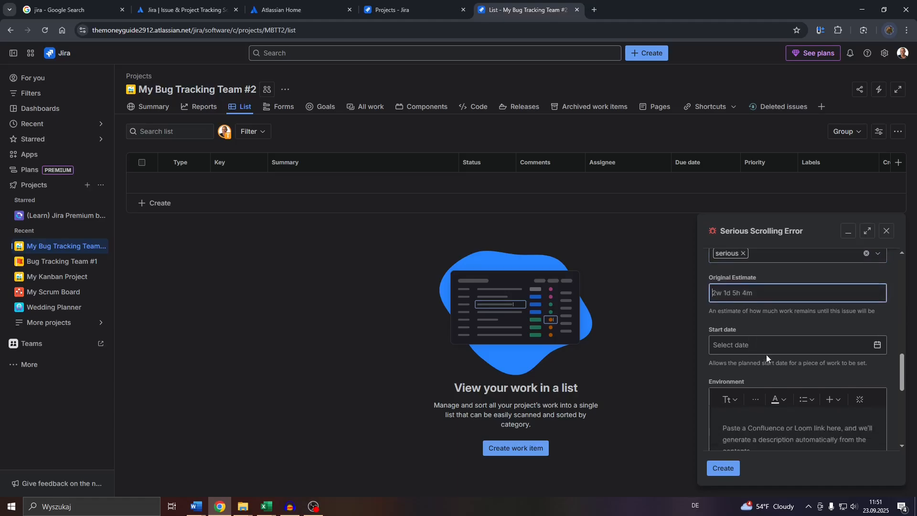
left_click(879, 350)
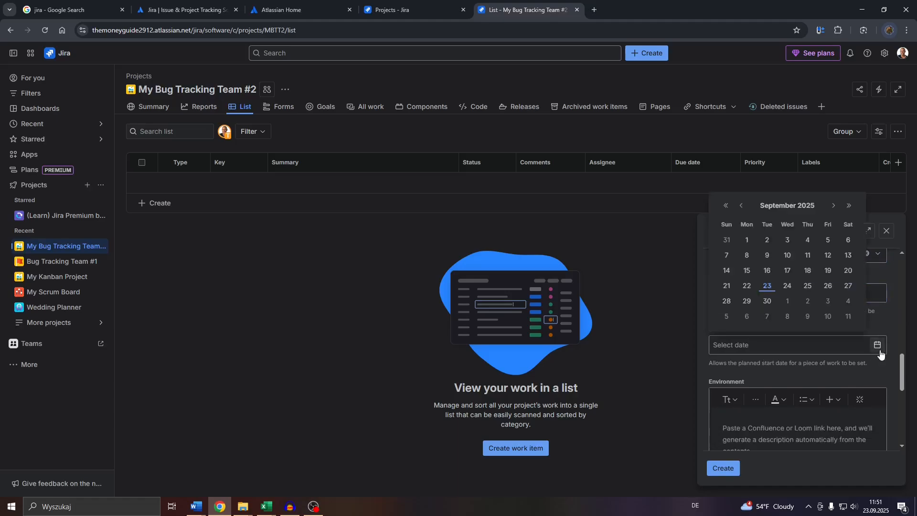
left_click(788, 286)
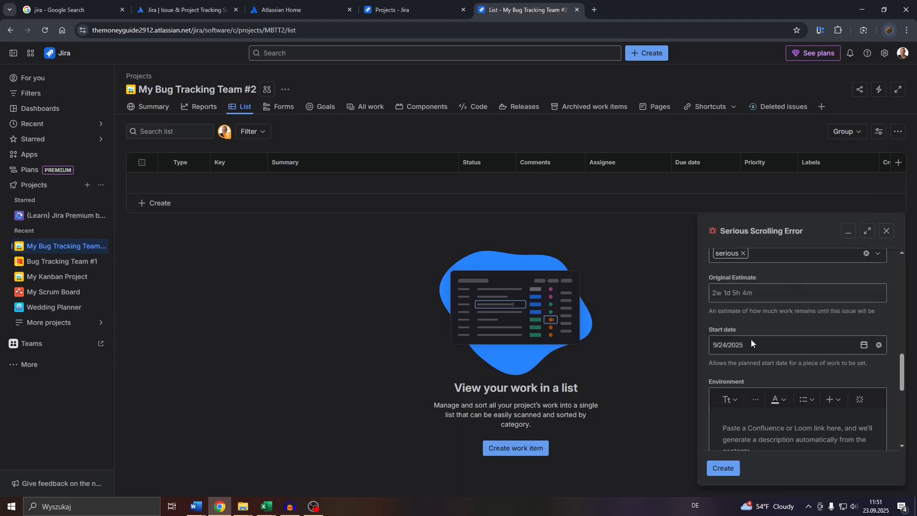
Review the environment, attachment and version fields and set the bug's due date to 9/30/2025.
scroll(795, 349, "down", 2)
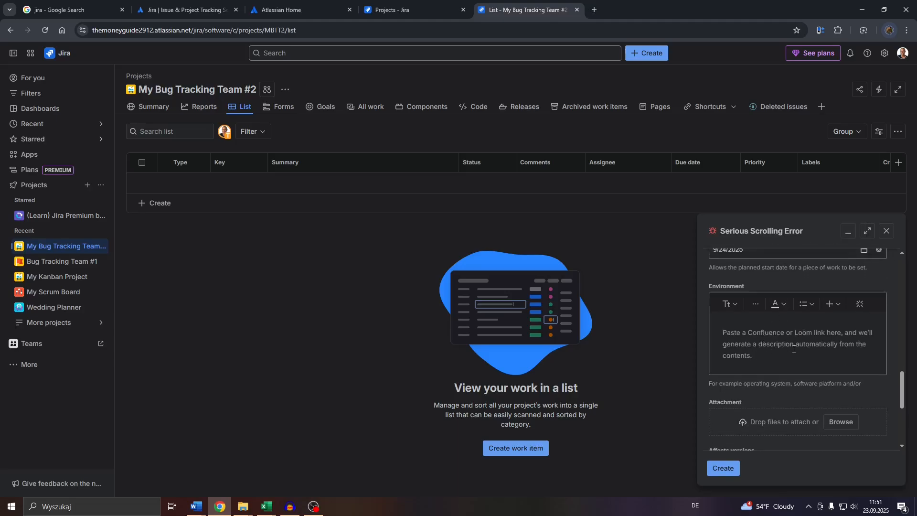
scroll(793, 334, "down", 2)
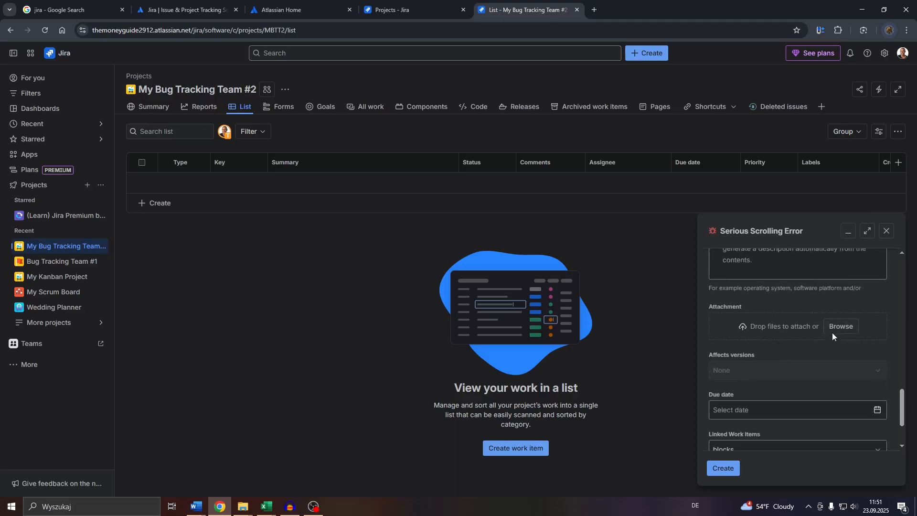
scroll(769, 331, "up", 10)
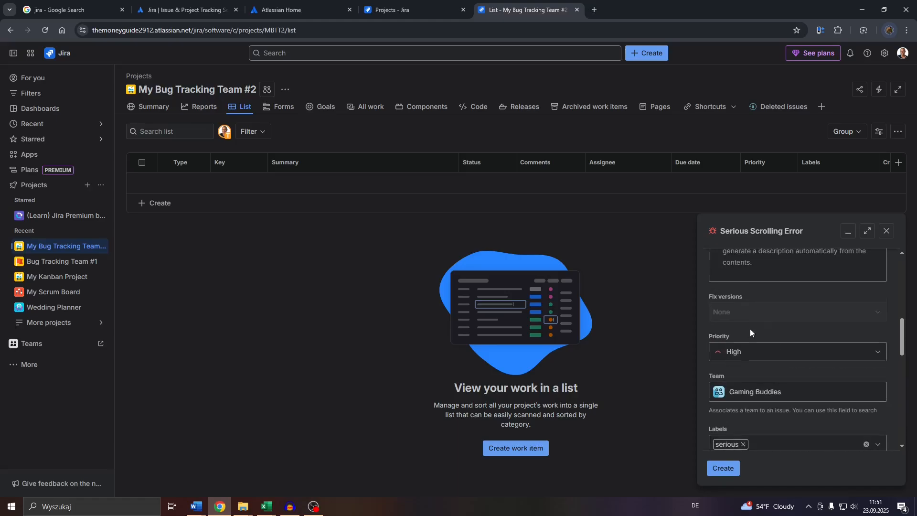
scroll(750, 350, "down", 3)
scroll(764, 366, "down", 4)
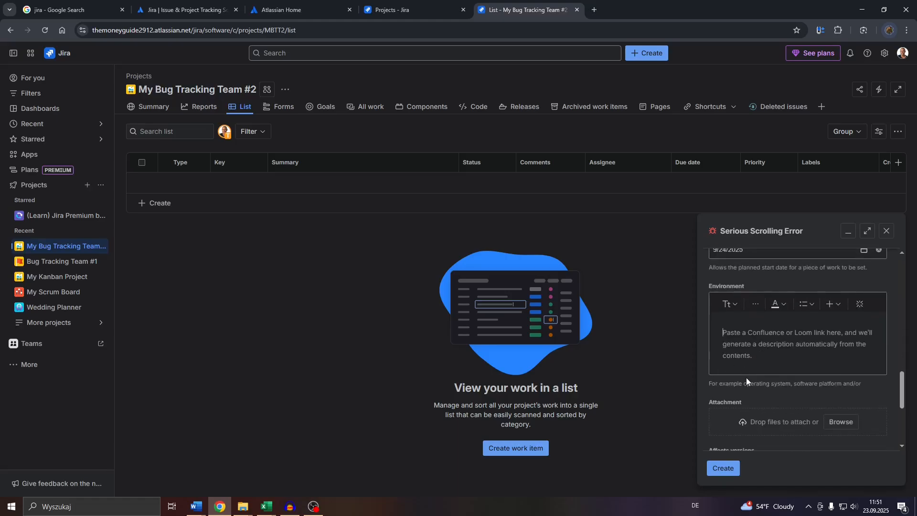
scroll(747, 377, "down", 2)
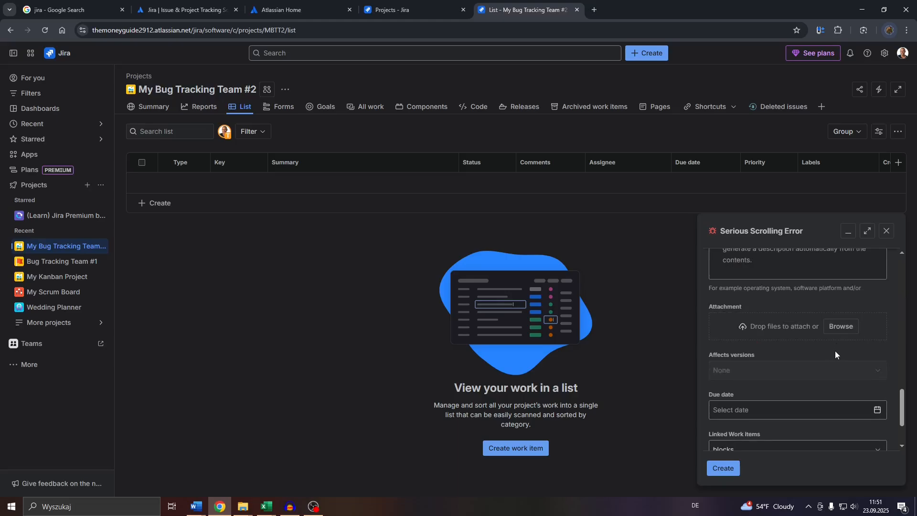
scroll(835, 352, "down", 2)
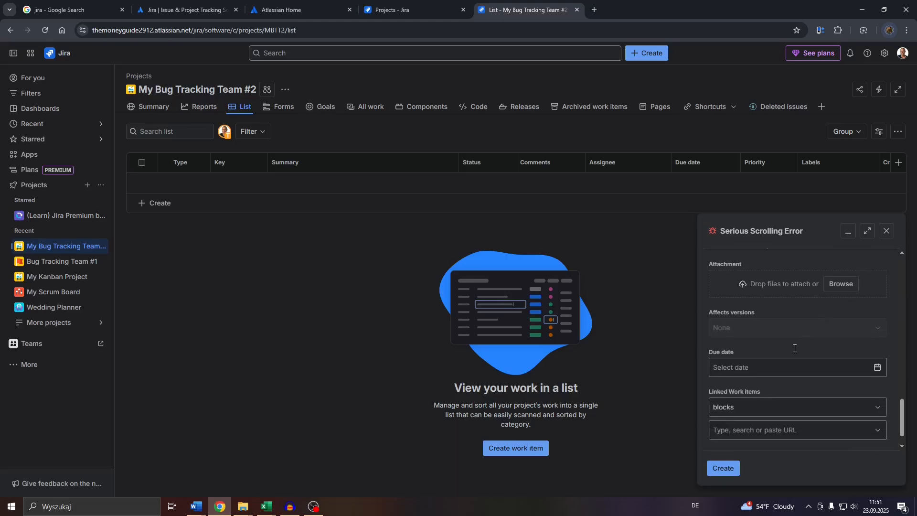
left_click(838, 328)
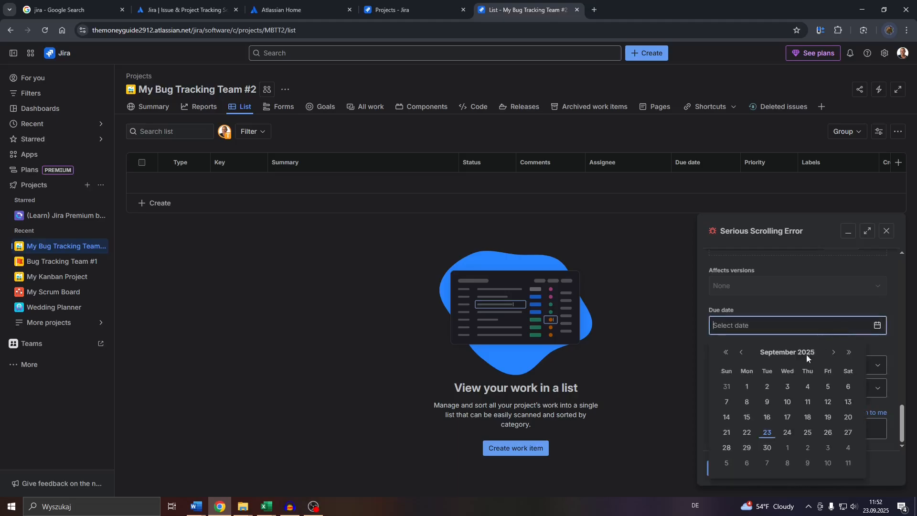
left_click(767, 447)
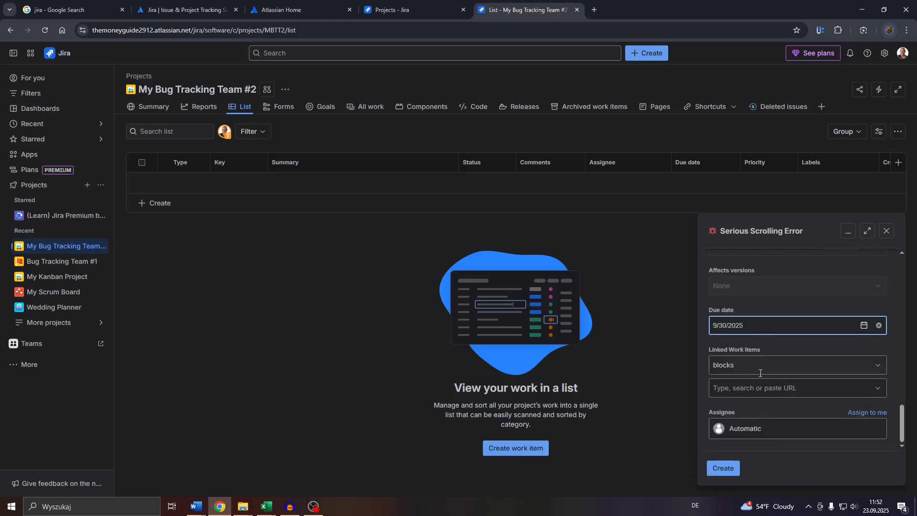
Set the linked work items relation to relates to and check the available items without linking one.
left_click(874, 368)
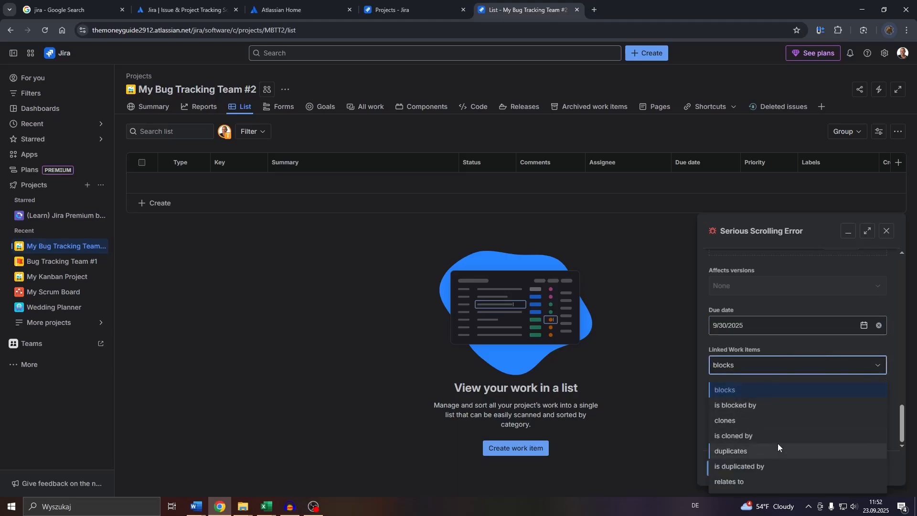
left_click(750, 479)
left_click(770, 390)
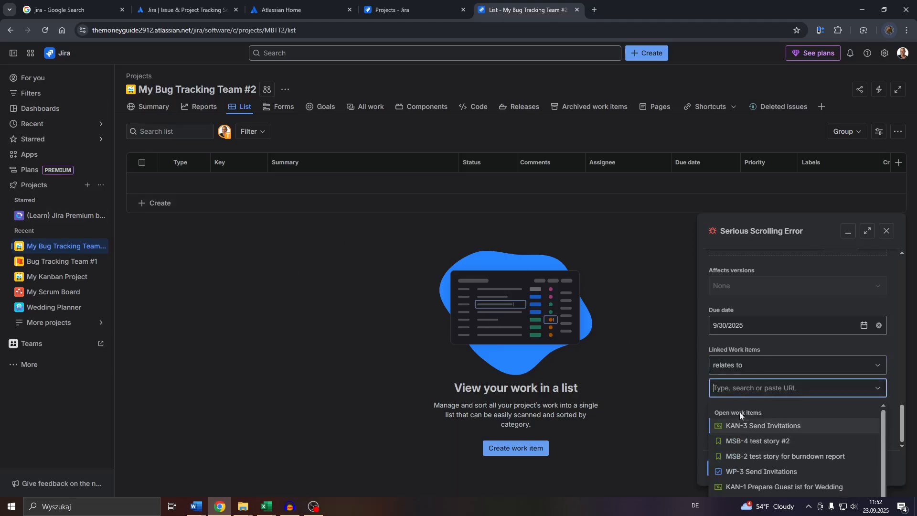
left_click(792, 341)
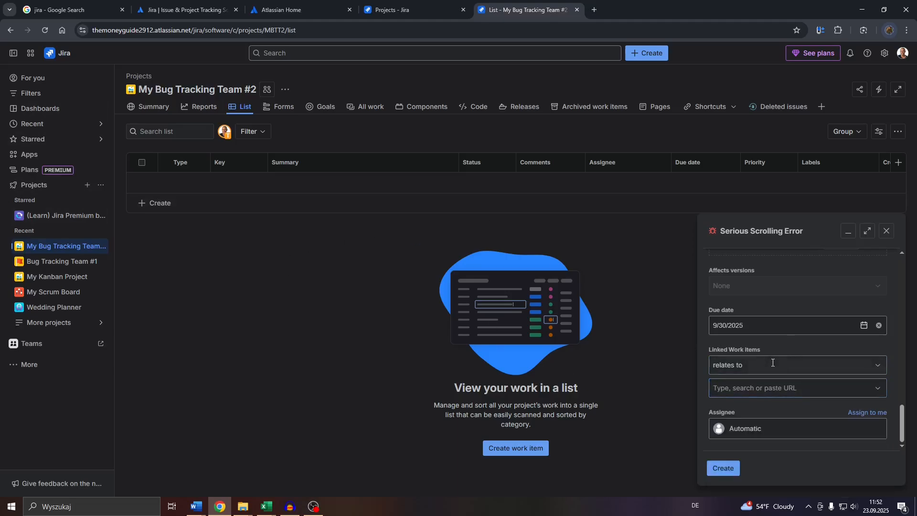
Assign the bug to the signed-in account and create the work item.
left_click(800, 429)
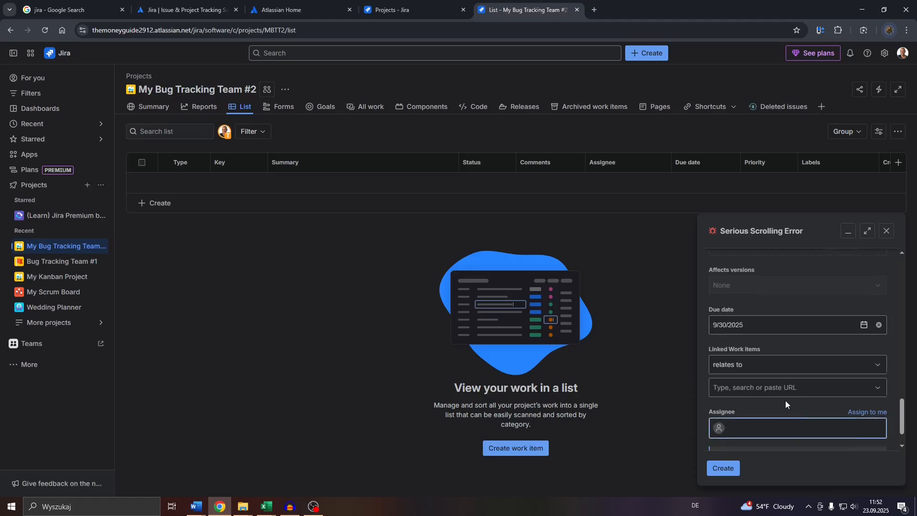
left_click(852, 431)
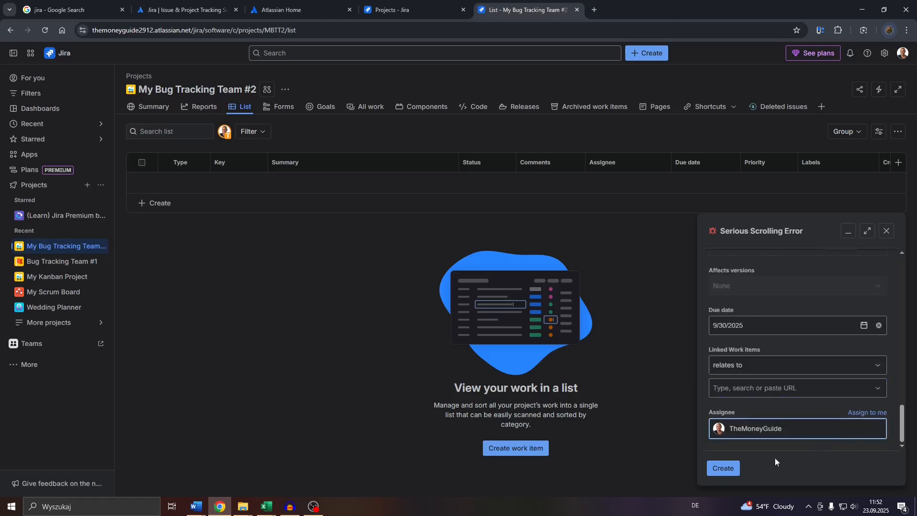
left_click(719, 468)
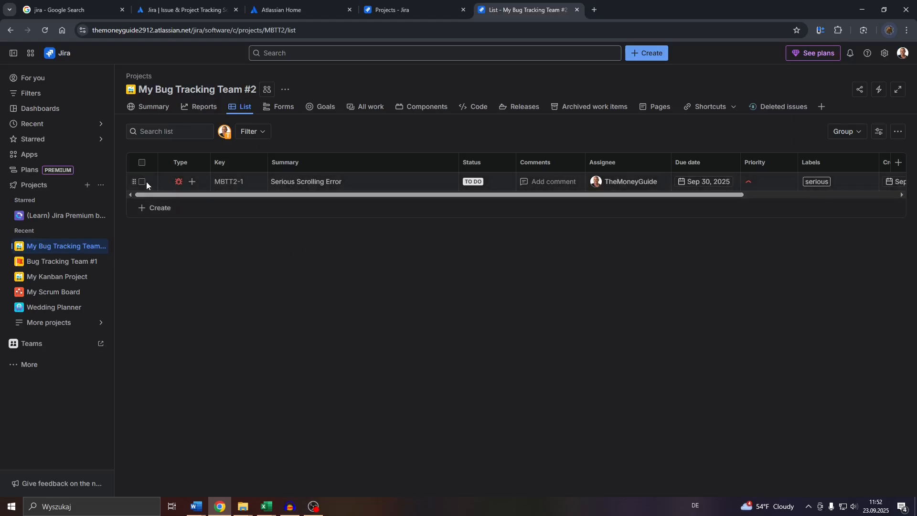
Add the Fix versions and Resolution fields as columns in the project's list.
left_click(191, 182)
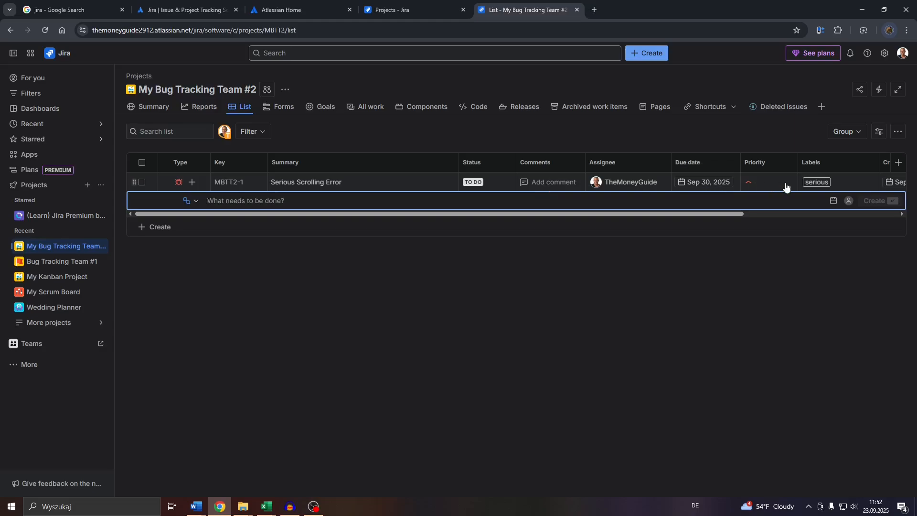
left_click_drag(739, 215, 892, 214)
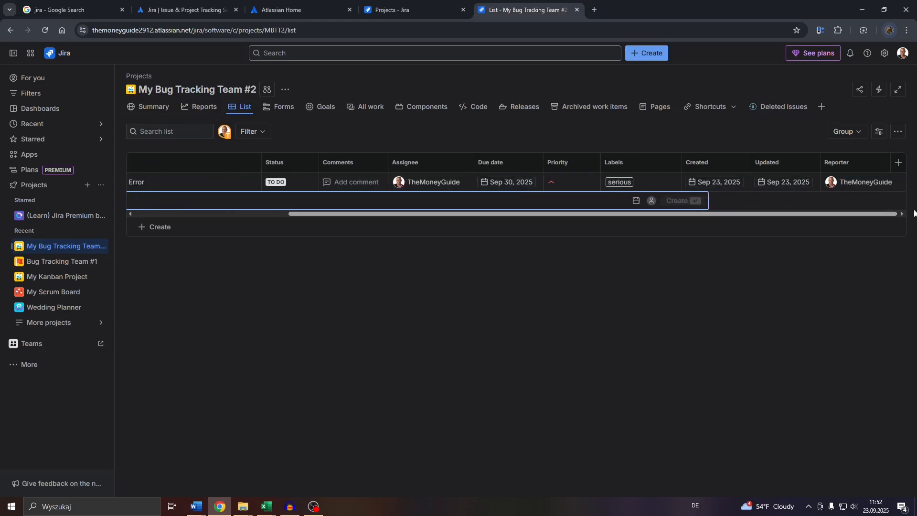
left_click(898, 165)
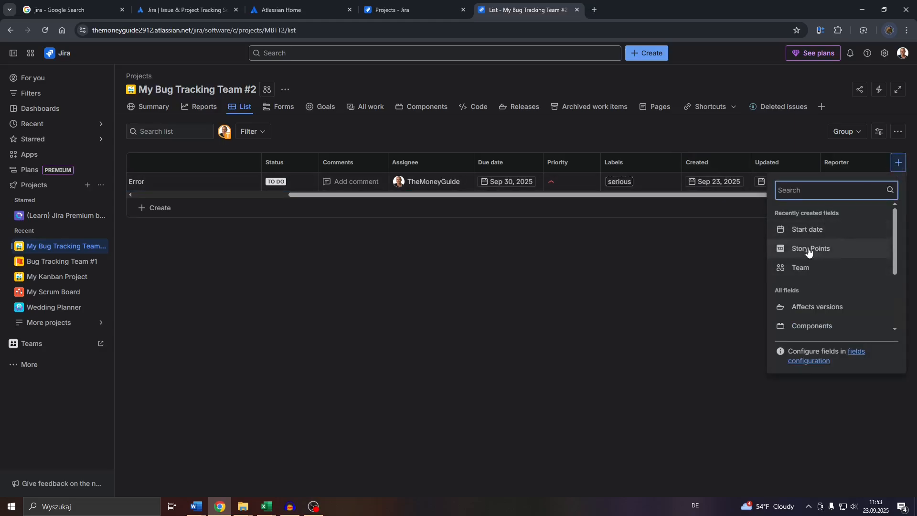
scroll(840, 260, "down", 2)
scroll(834, 259, "up", 2)
scroll(819, 275, "down", 2)
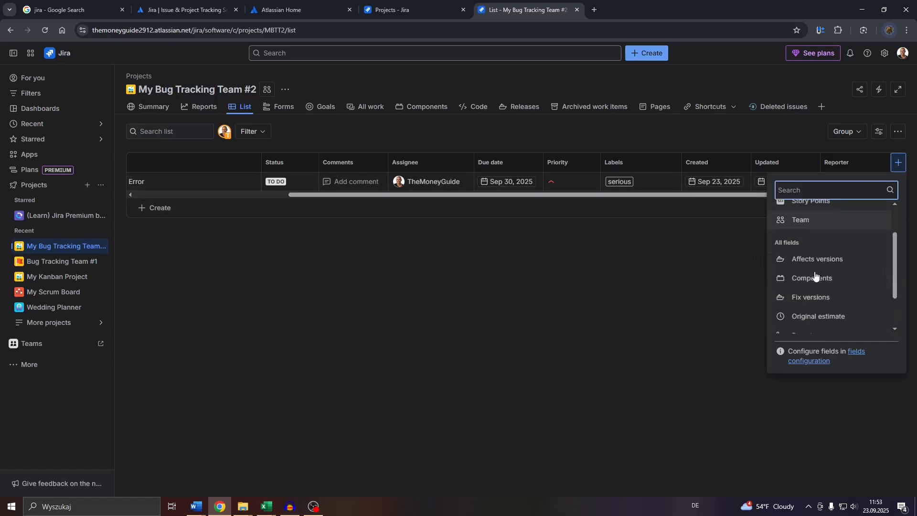
left_click(825, 252)
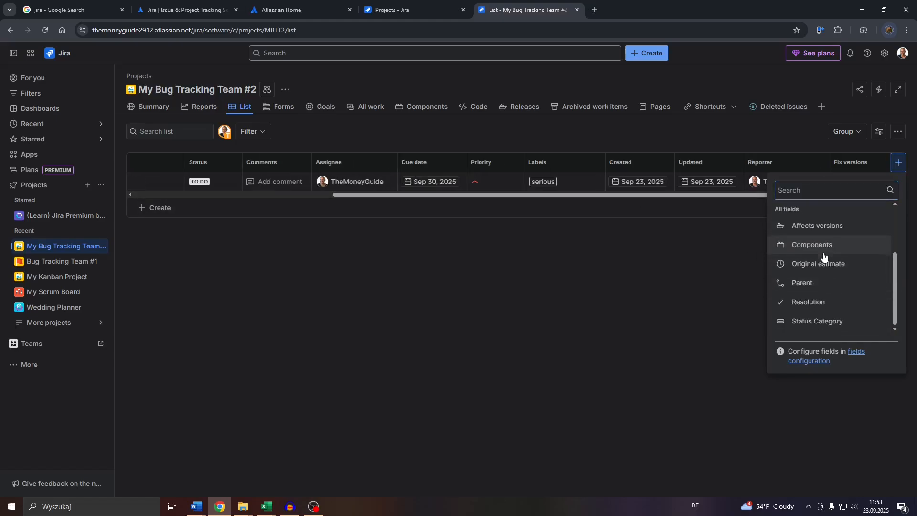
left_click(814, 301)
left_click(707, 288)
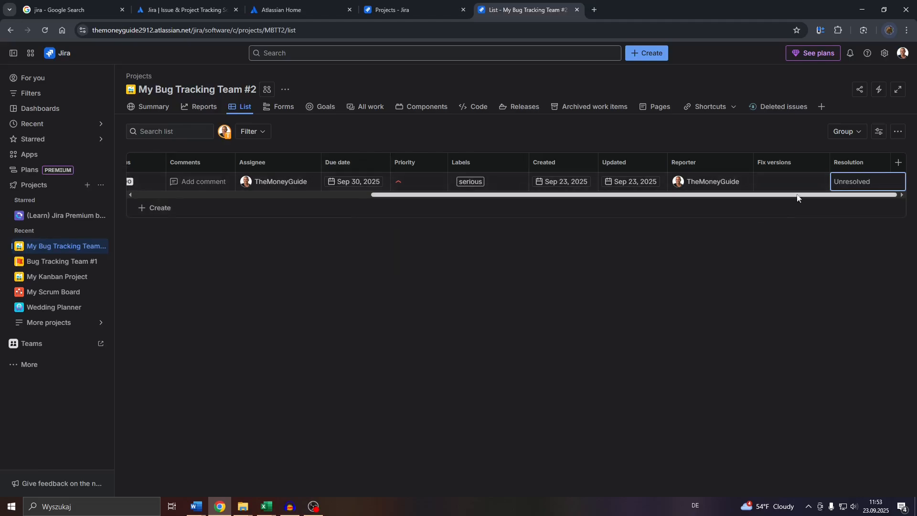
left_click_drag(765, 195, 219, 223)
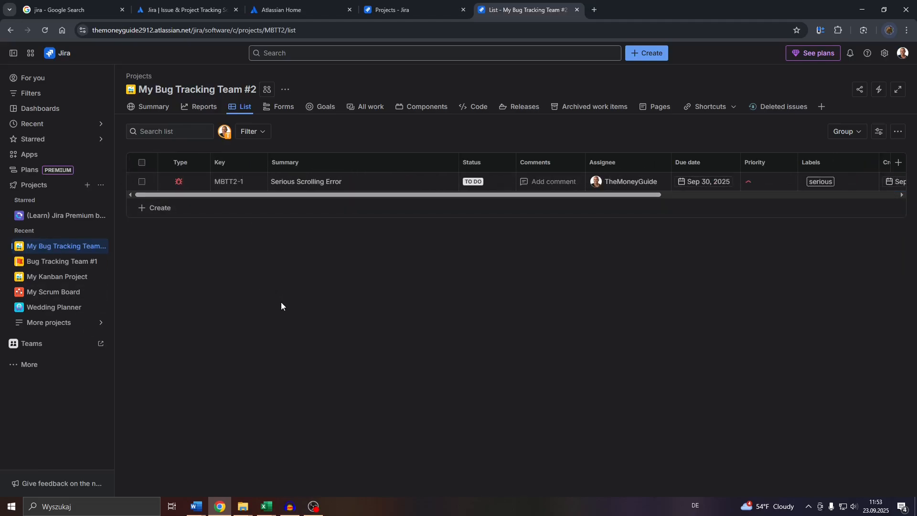
left_click(141, 206)
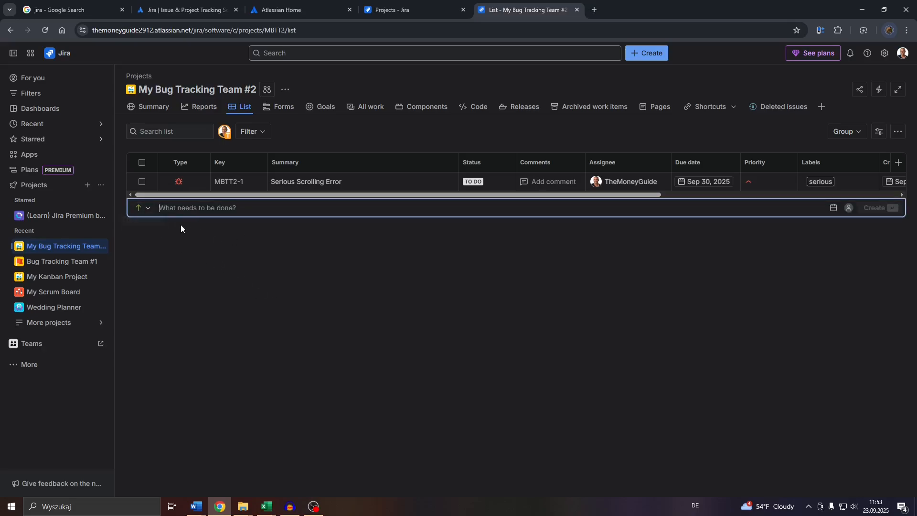
left_click(148, 209)
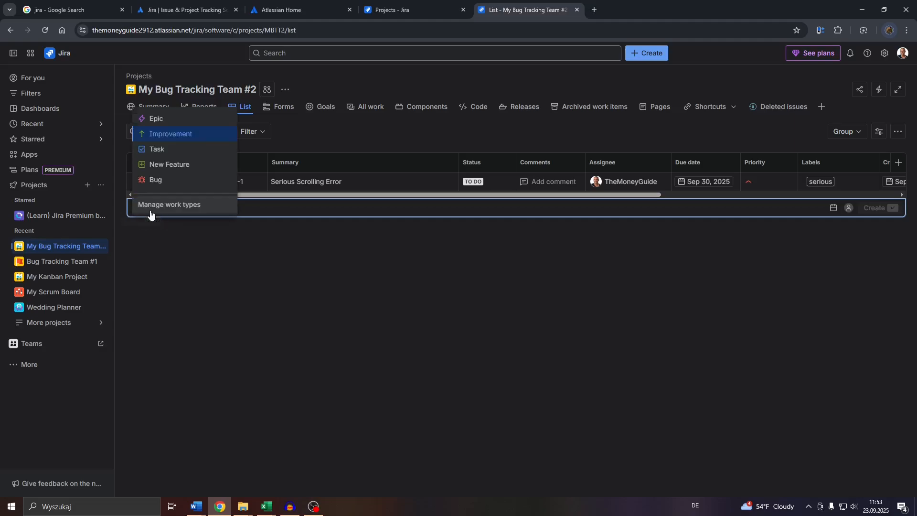
left_click(159, 182)
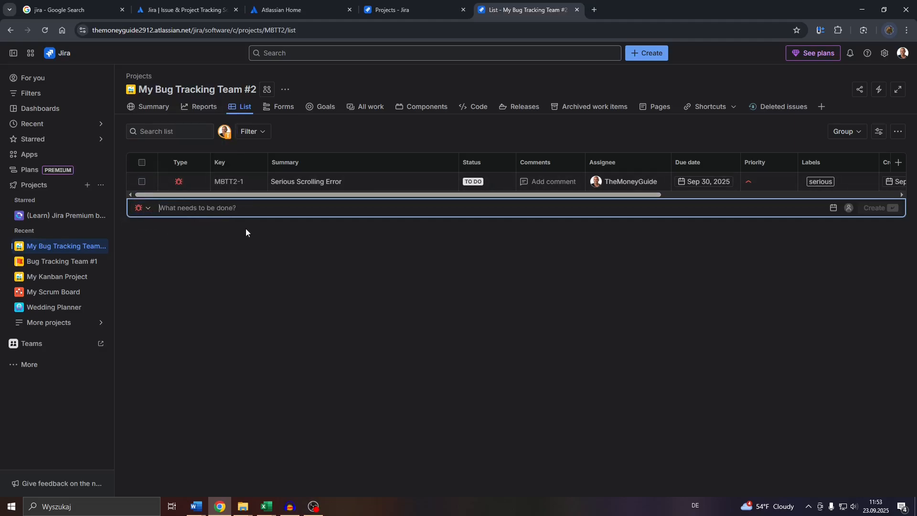
left_click(447, 301)
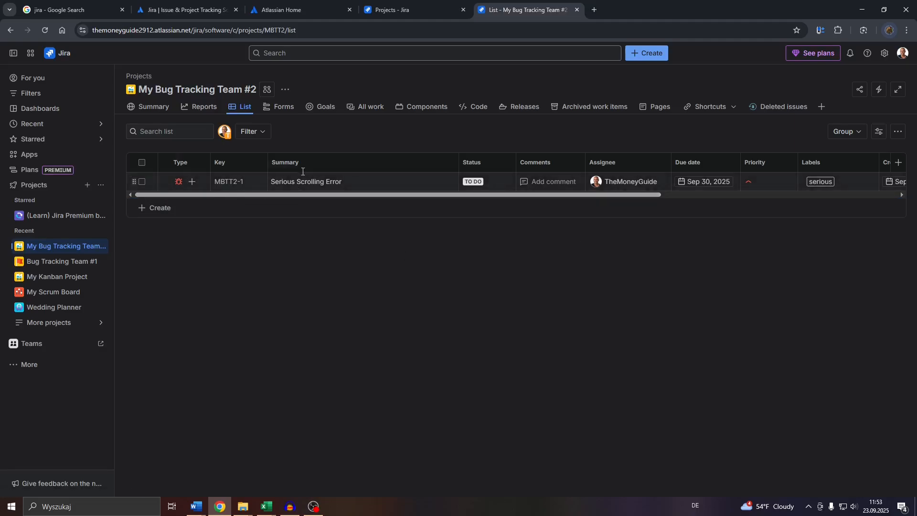
Open the Serious Scrolling Error bug from the list and review its details and remaining fields.
left_click(224, 185)
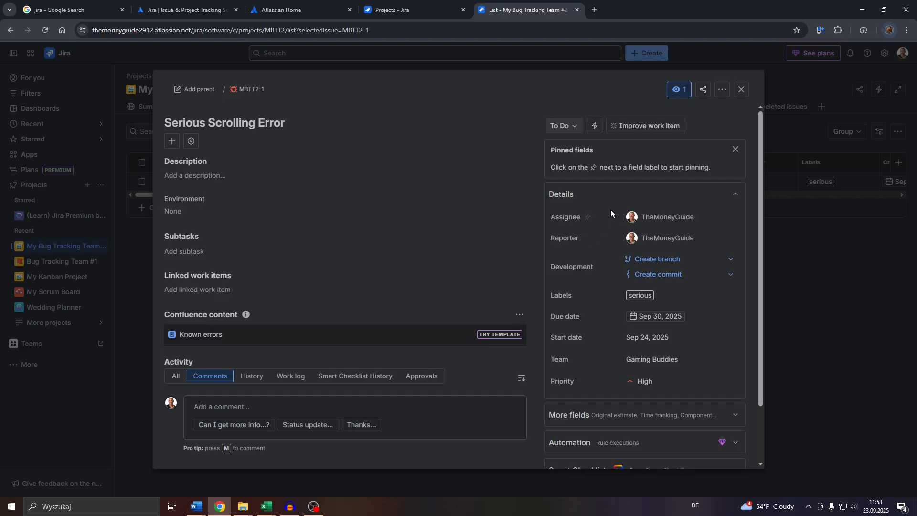
scroll(571, 208, "down", 2)
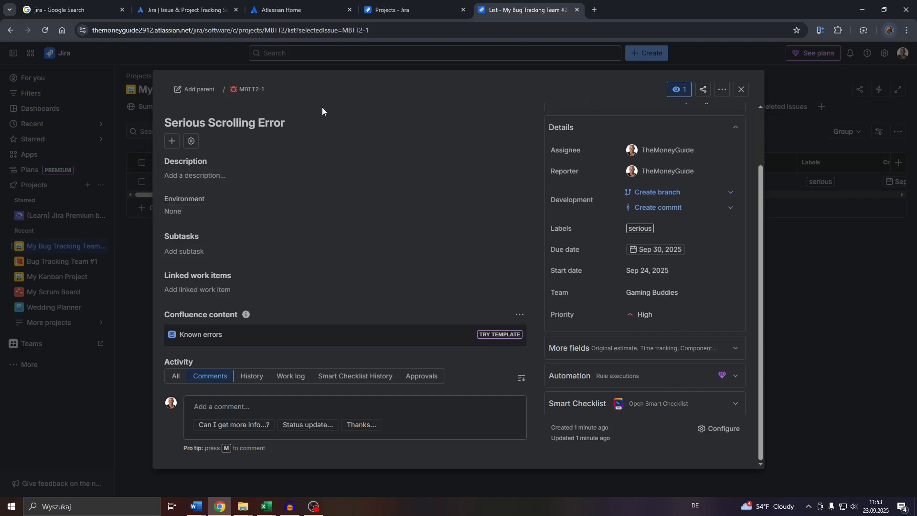
Try out sharing the bug with Trello as the recipient and dismiss the share form without sending.
left_click(708, 91)
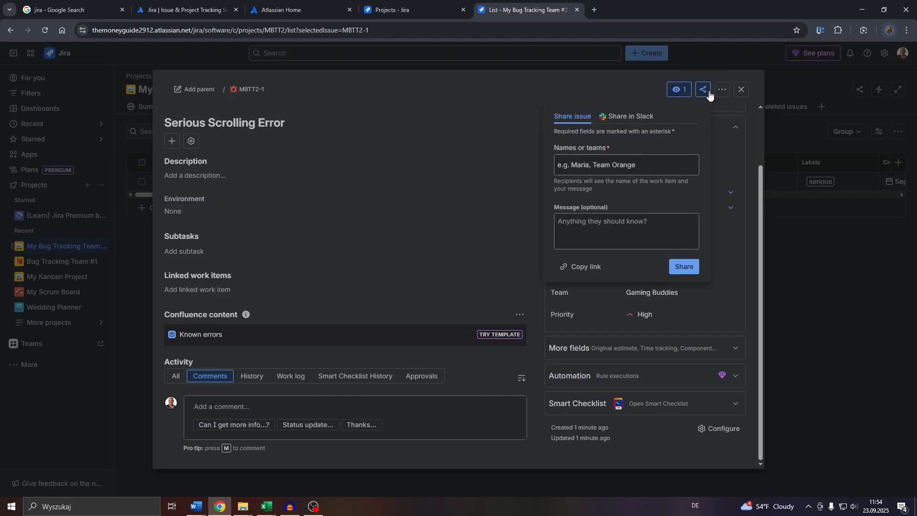
left_click(621, 165)
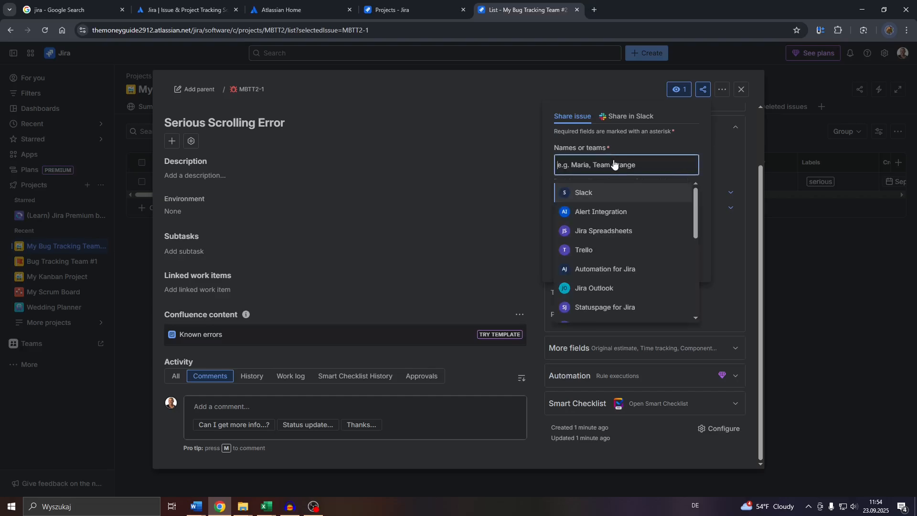
left_click(629, 252)
left_click(705, 179)
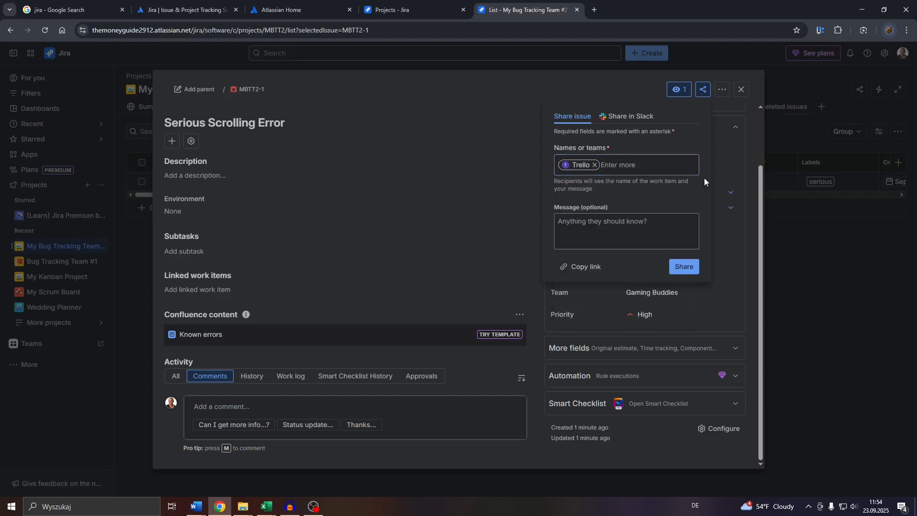
left_click(610, 230)
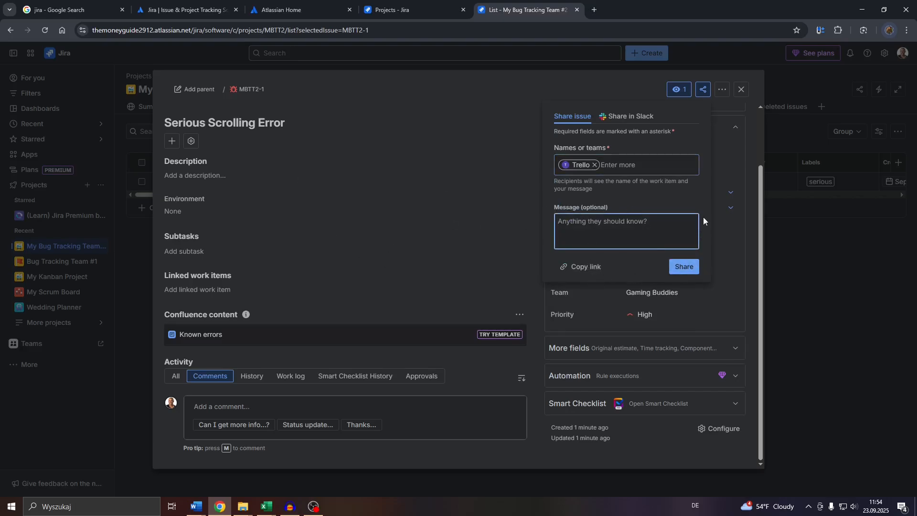
left_click(724, 167)
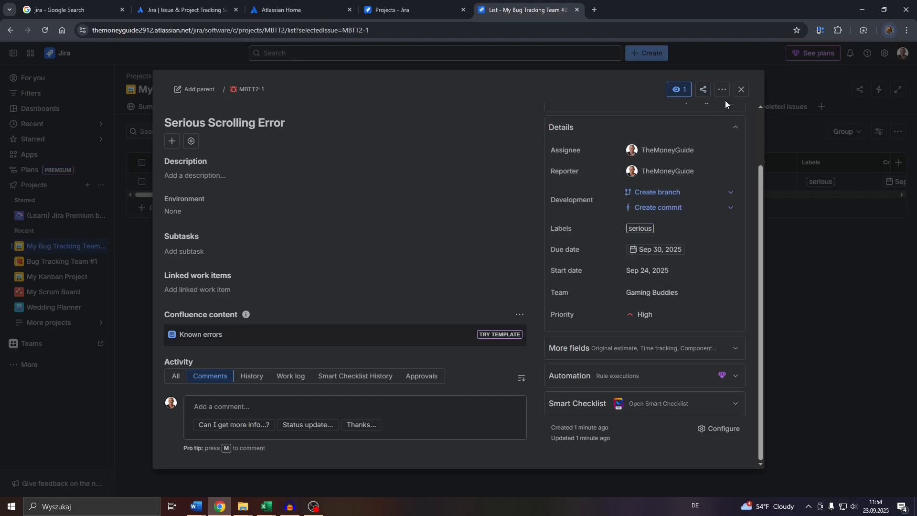
Review the additional actions available for the bug and close its details.
left_click(727, 94)
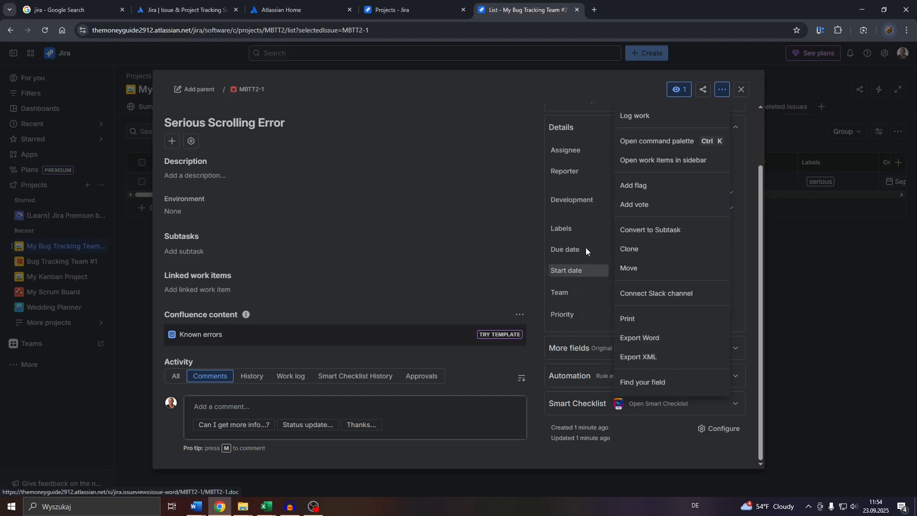
left_click(541, 92)
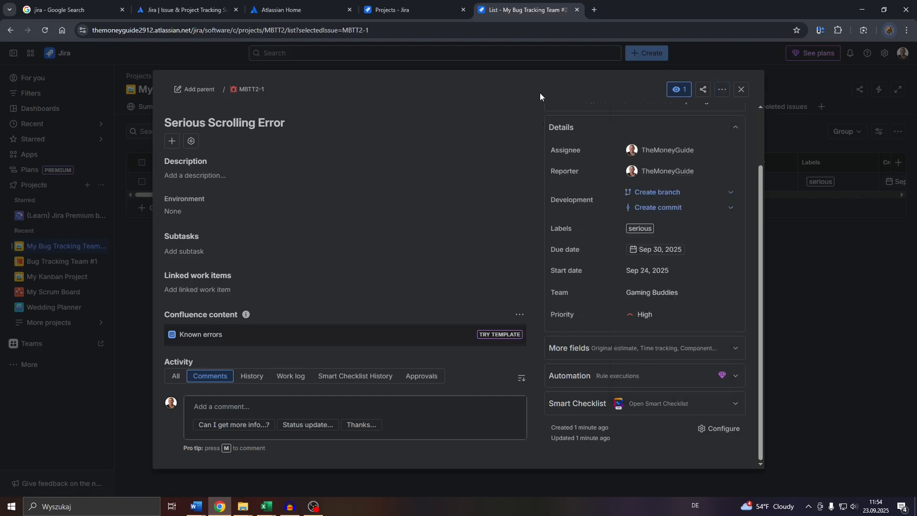
left_click(741, 90)
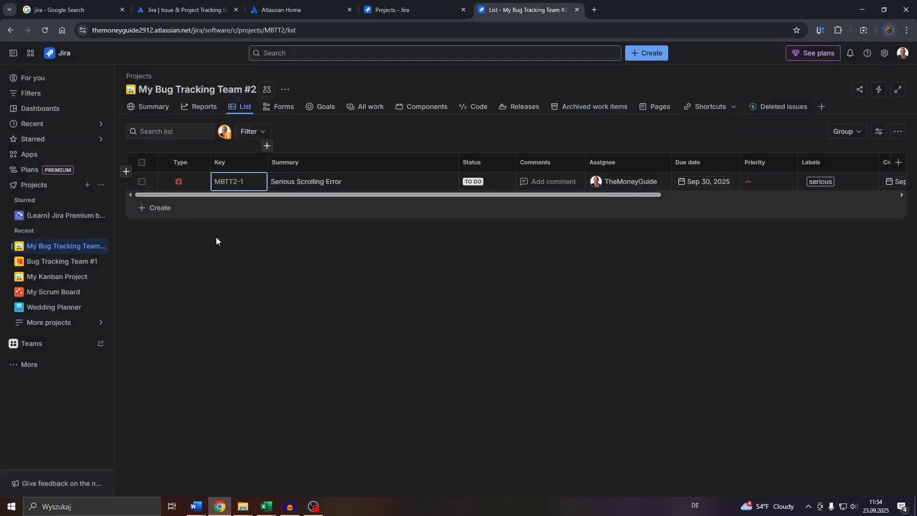